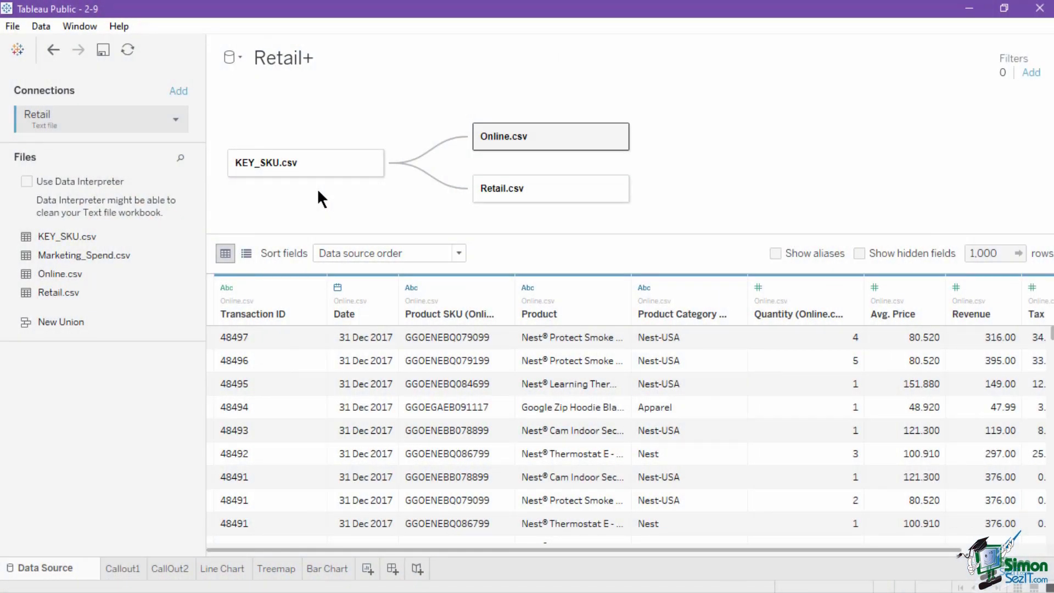
# Look through the Online.csv rows and the Line Chart and Bar Chart worksheets, and create a new dashboard.
pyautogui.scroll(-7, 459, 393)
pyautogui.scroll(-4, 460, 395)
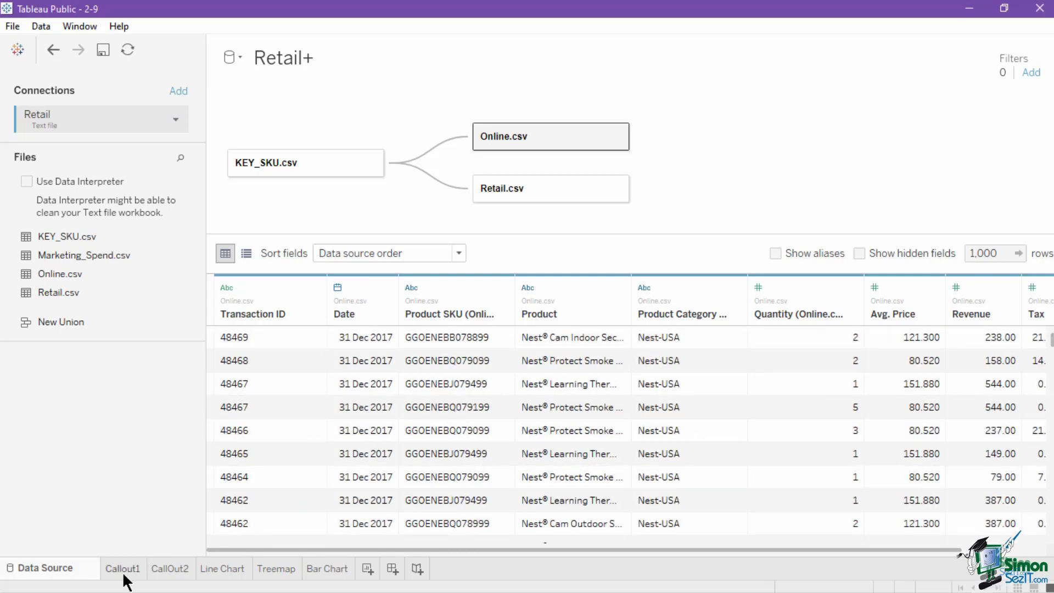
pyautogui.click(248, 571)
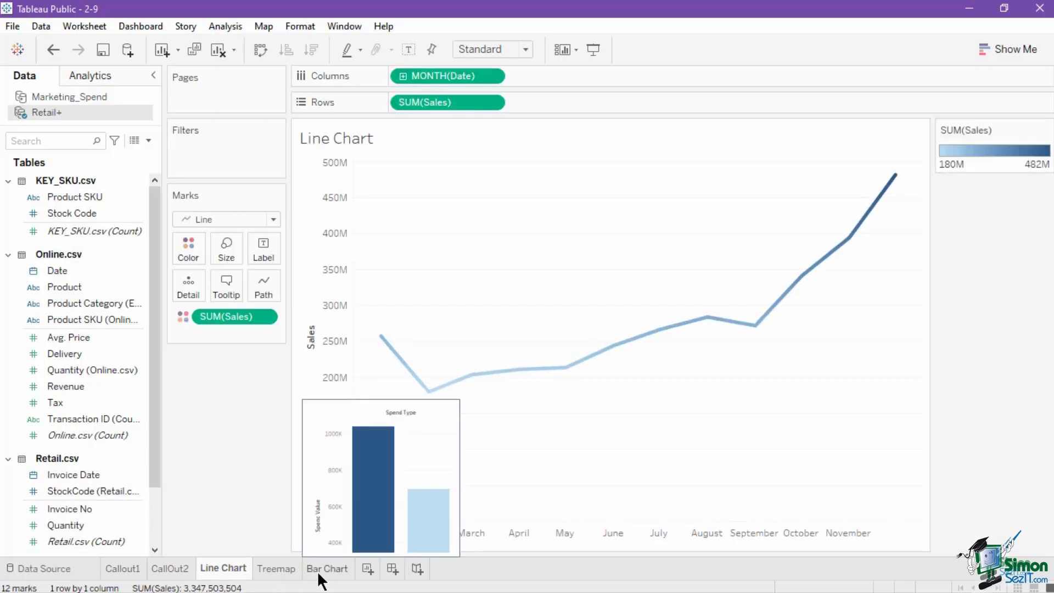
pyautogui.click(317, 572)
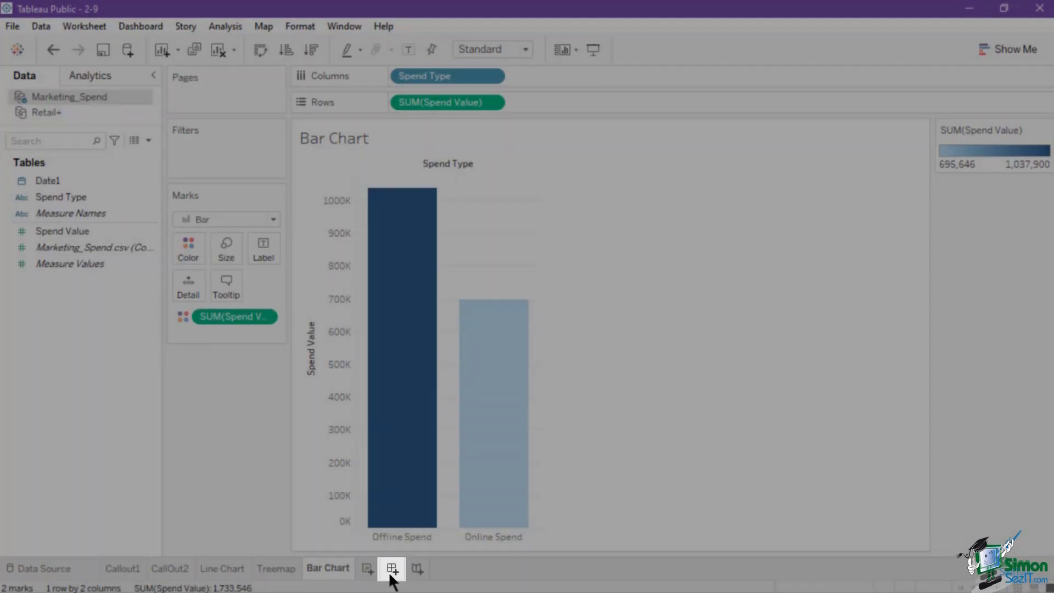
pyautogui.click(391, 574)
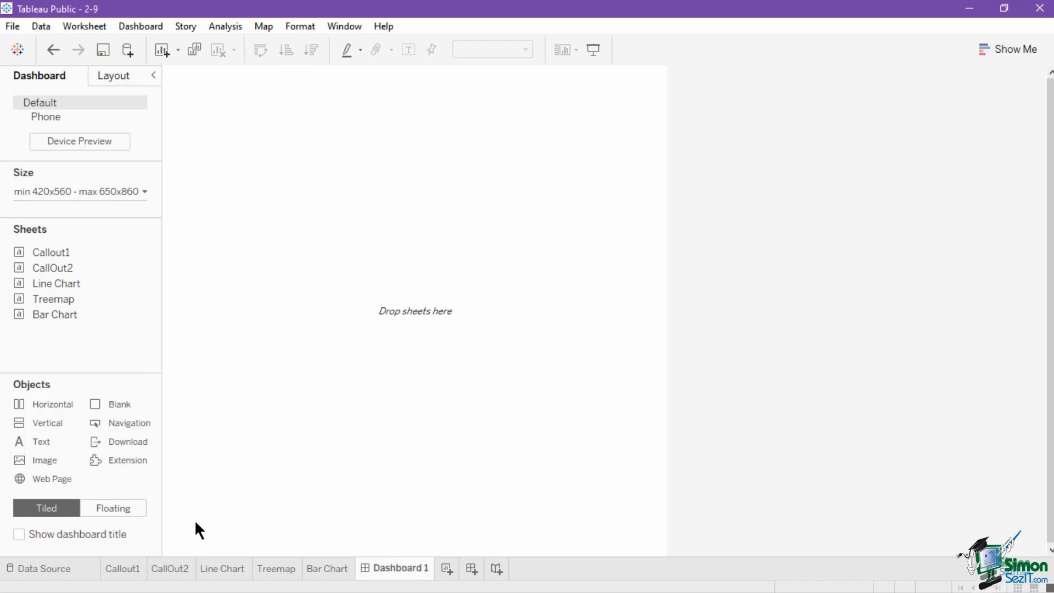
# Try the Fixed size and Range options for the dashboard size and look through the fixed size presets.
pyautogui.click(132, 190)
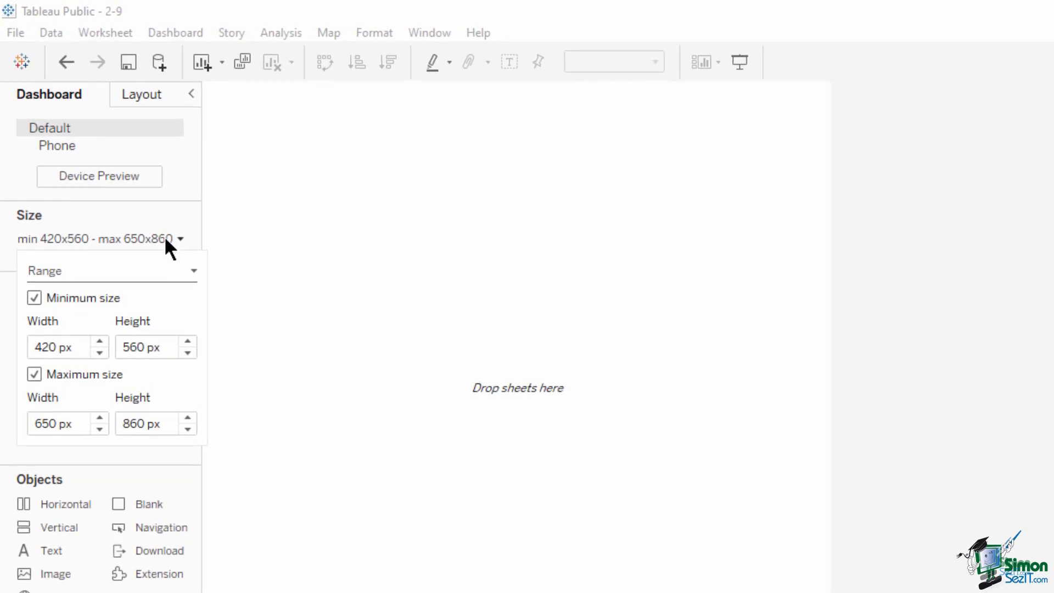
pyautogui.click(167, 269)
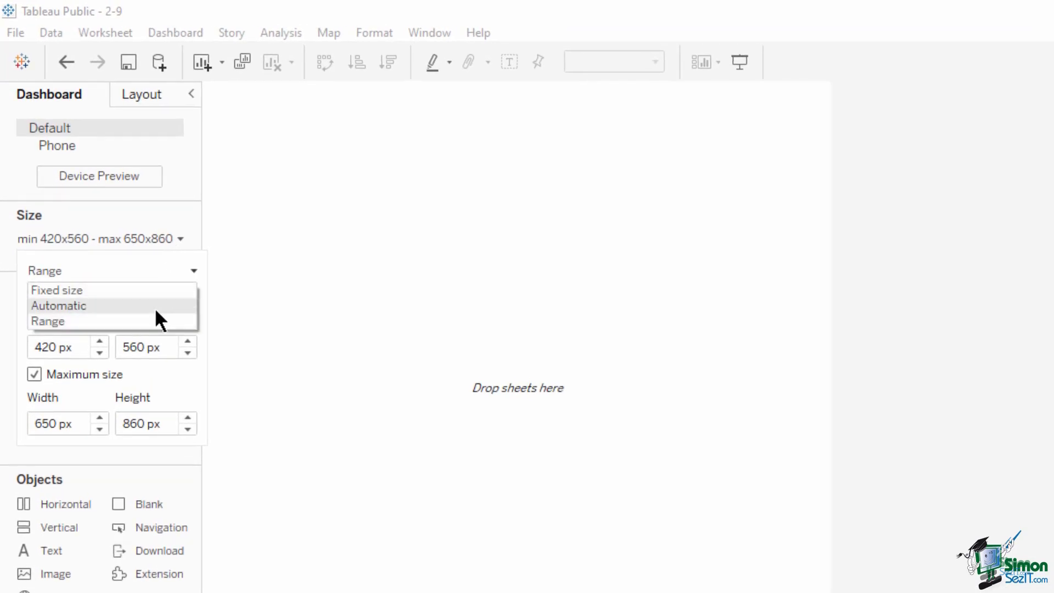
pyautogui.click(164, 287)
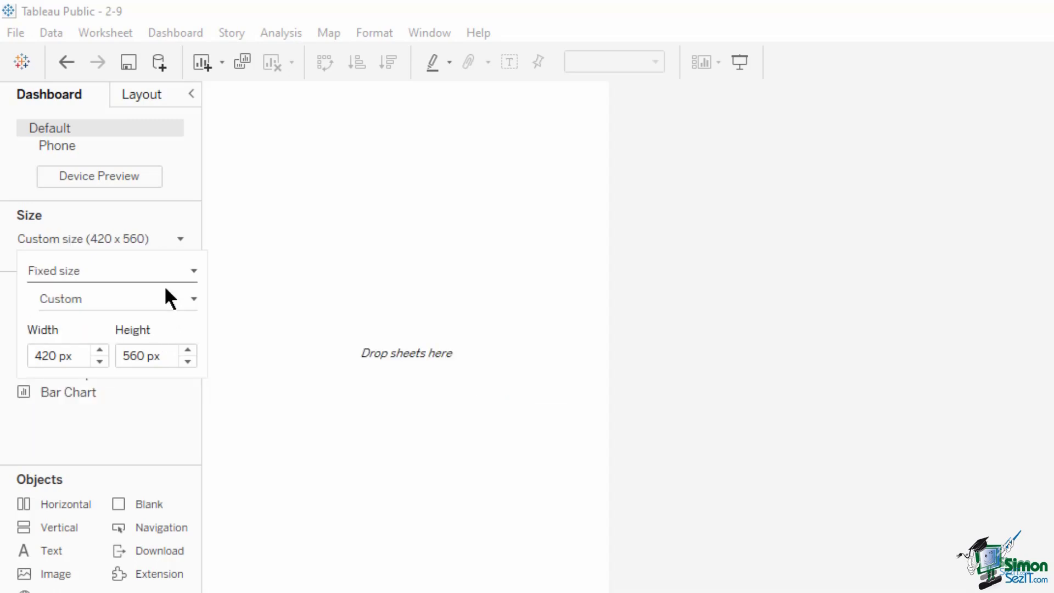
pyautogui.click(98, 299)
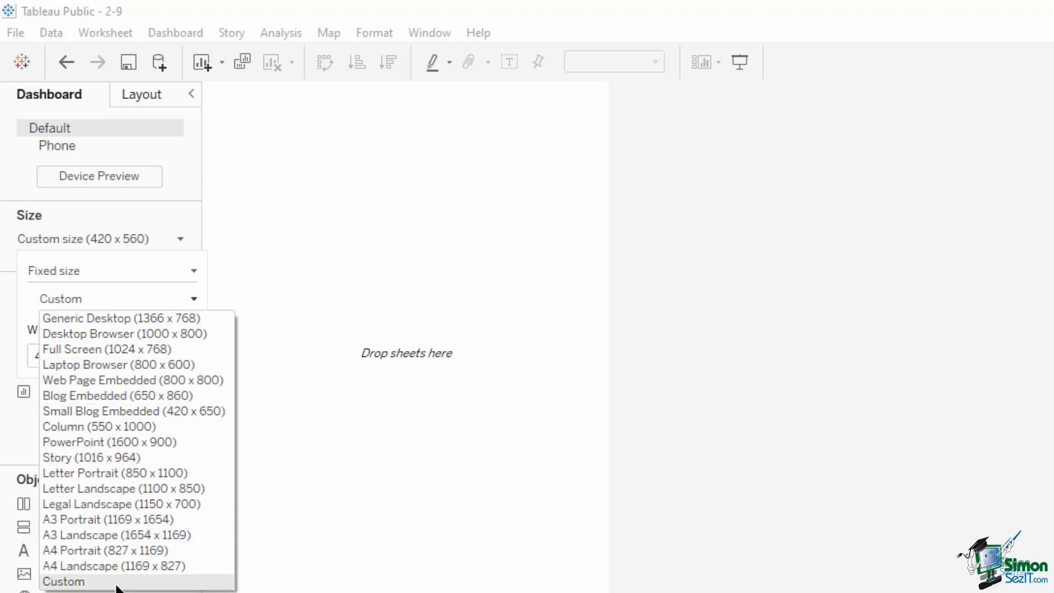
pyautogui.click(194, 265)
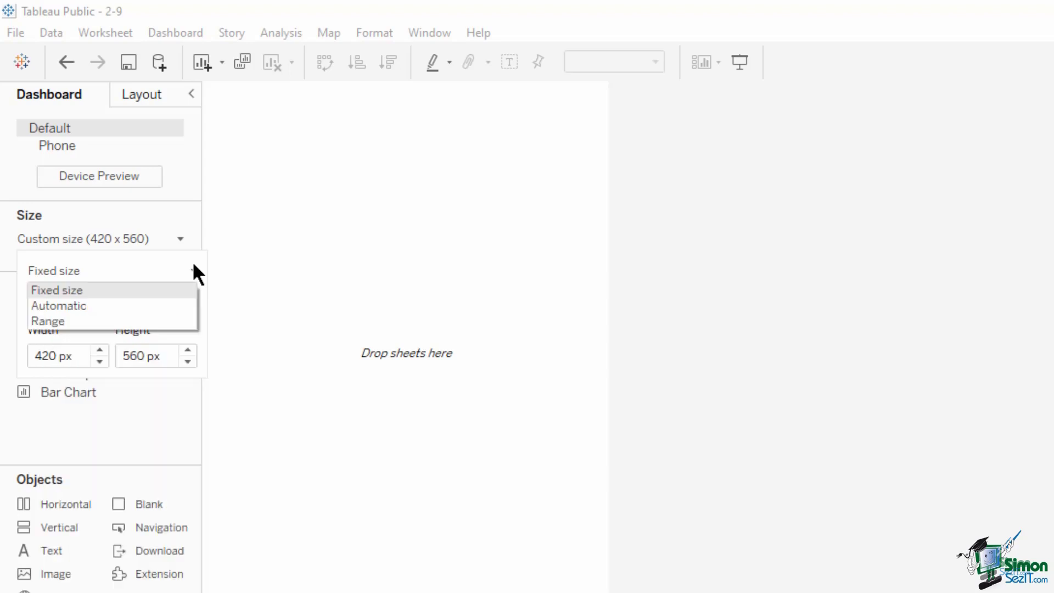
pyautogui.click(56, 316)
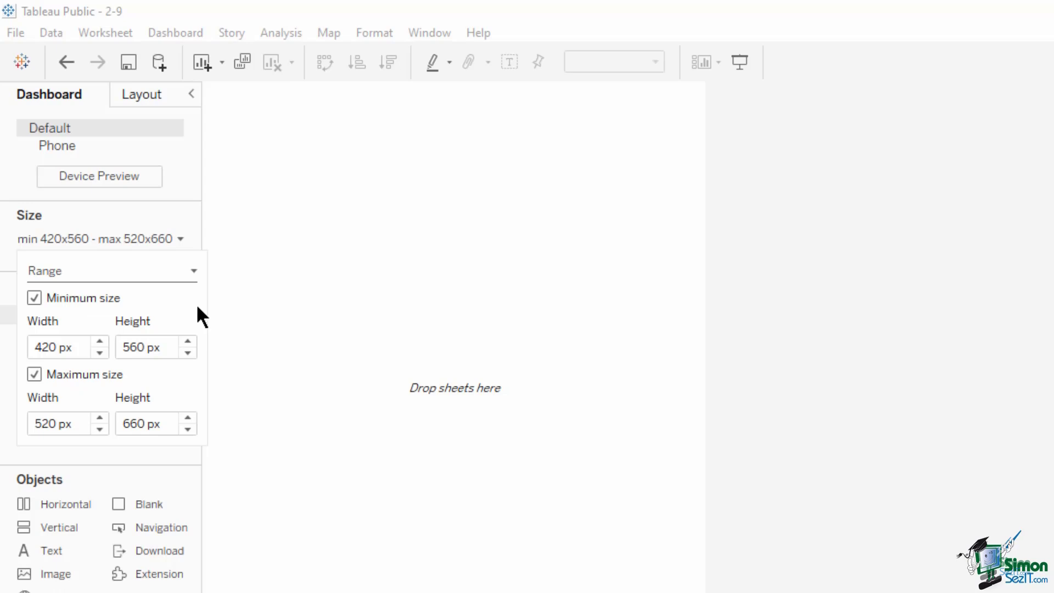
# Set the dashboard size to Automatic.
pyautogui.click(189, 275)
pyautogui.click(151, 311)
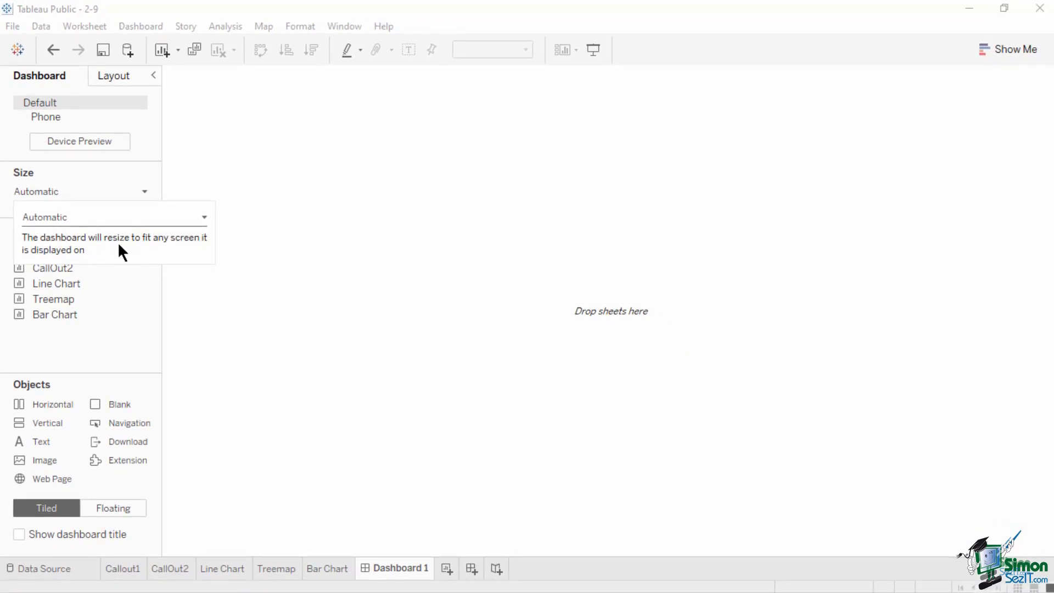
pyautogui.click(139, 231)
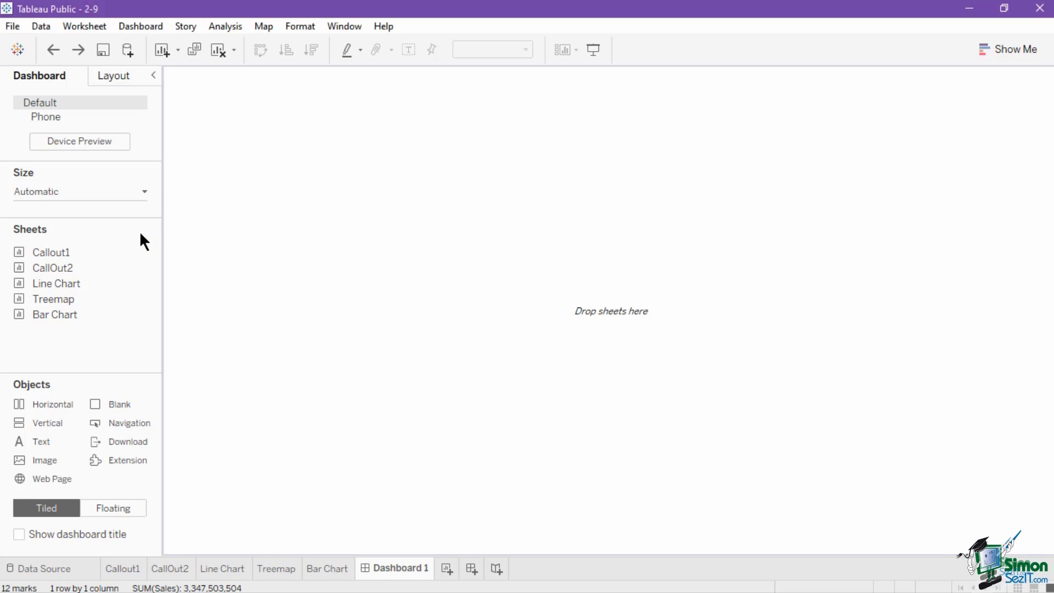
# Add a horizontal container to the empty dashboard and place Callout1, CallOut2 and Line Chart side by side in it.
pyautogui.moveTo(104, 252); pyautogui.dragTo(98, 248)
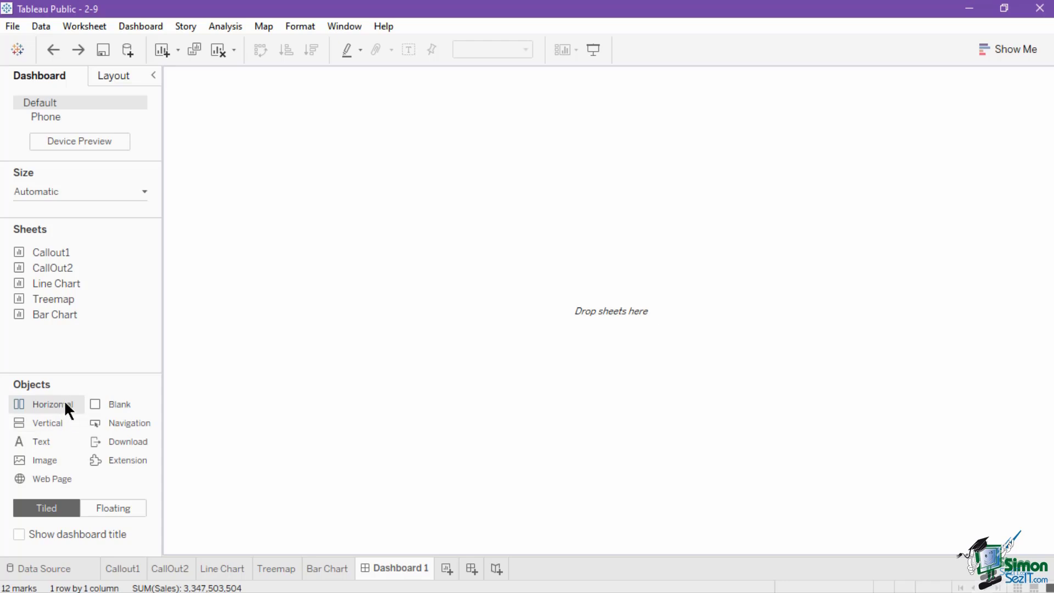
pyautogui.moveTo(63, 404); pyautogui.dragTo(333, 197)
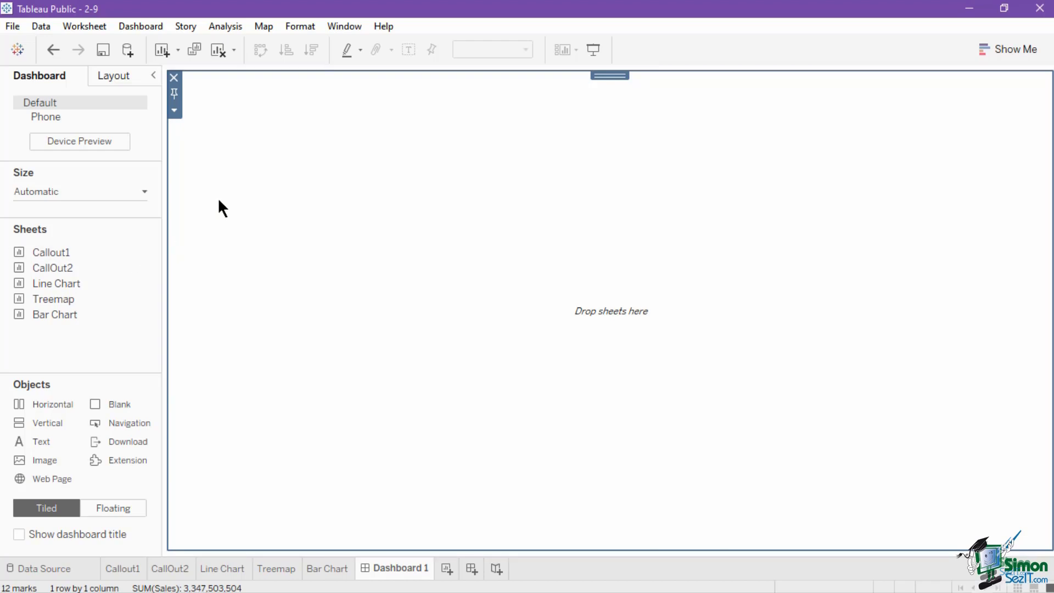
pyautogui.click(99, 251)
pyautogui.moveTo(47, 252); pyautogui.dragTo(308, 244)
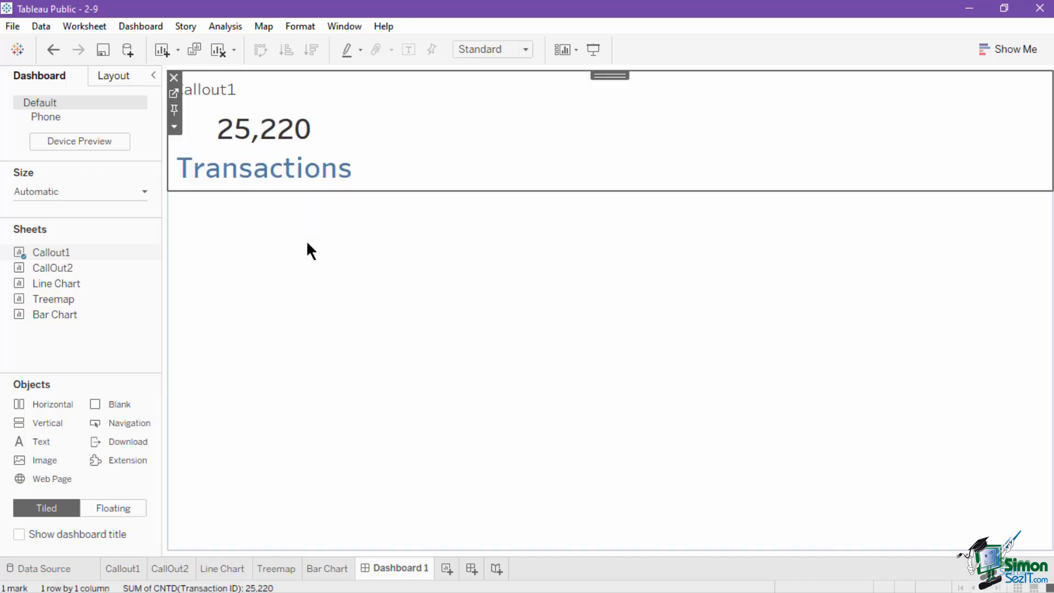
pyautogui.moveTo(78, 269); pyautogui.dragTo(967, 134)
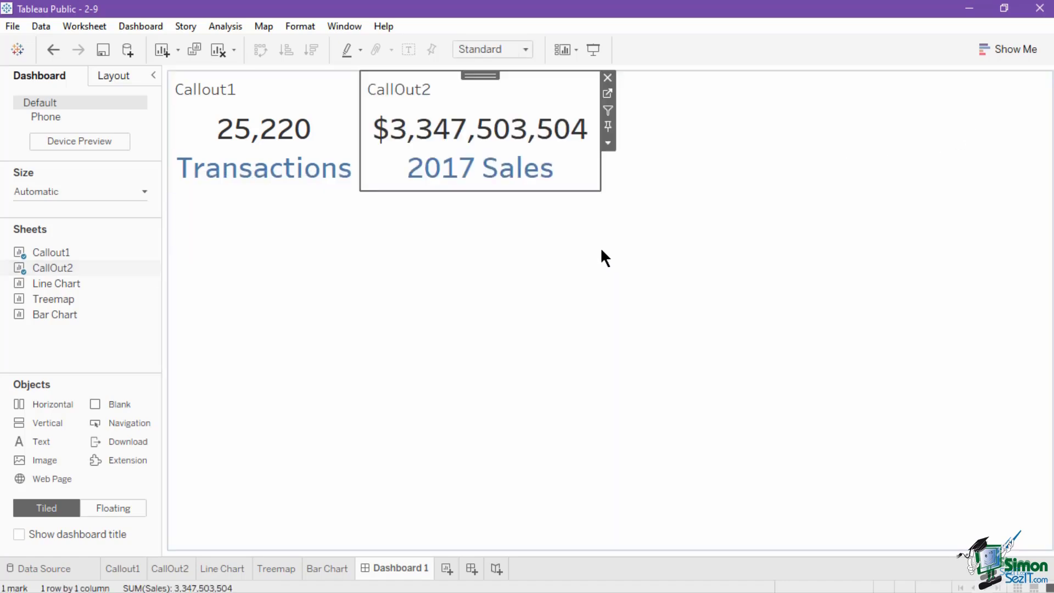
pyautogui.moveTo(65, 283); pyautogui.dragTo(870, 146)
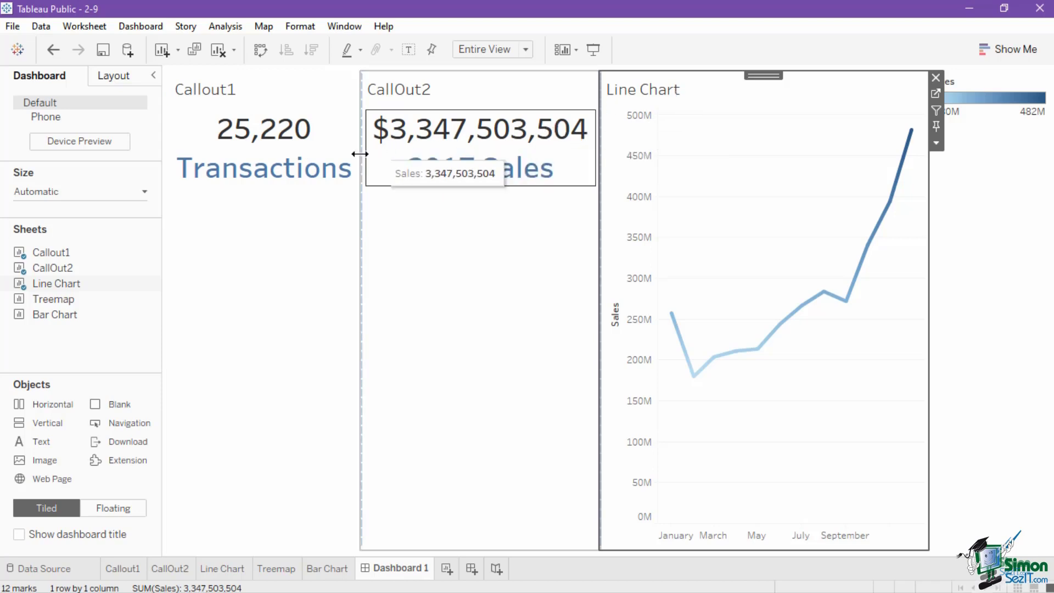
# Hide the titles of the Callout1, CallOut2 and Line Chart sheets on the dashboard.
pyautogui.click(332, 204)
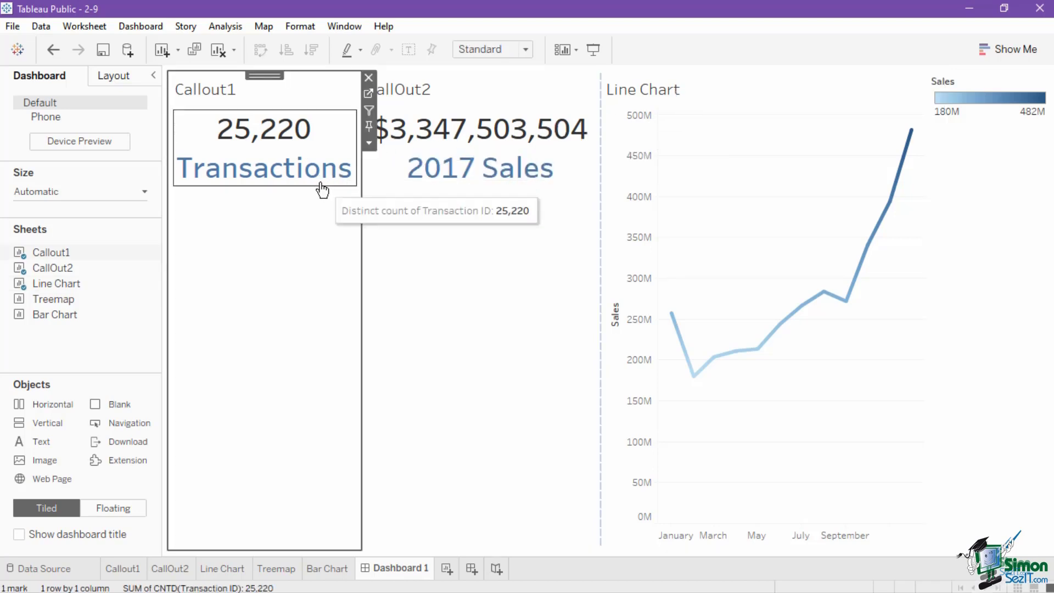
pyautogui.rightClick(220, 93)
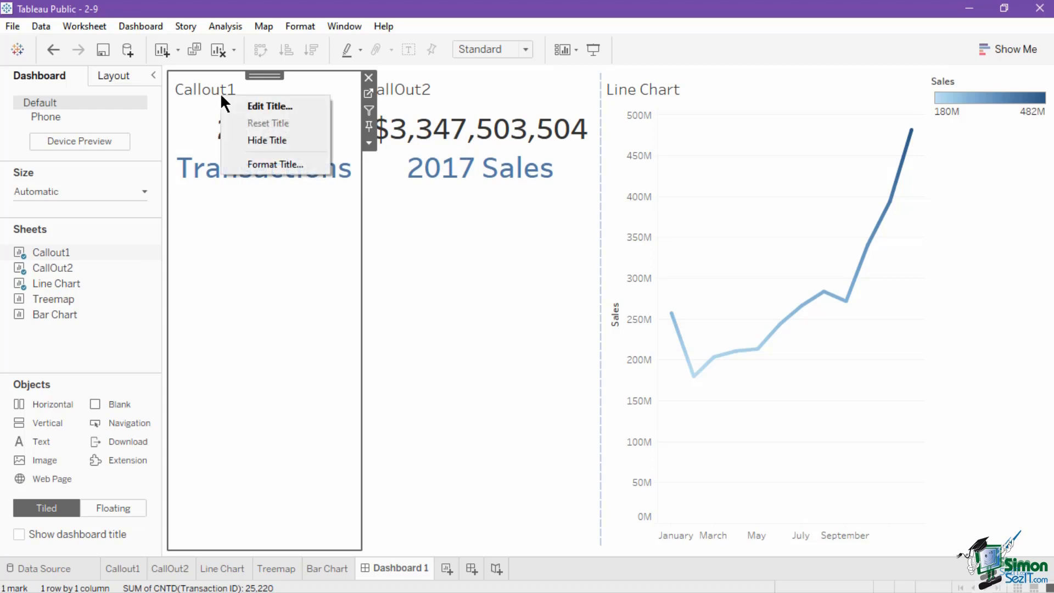
pyautogui.click(266, 138)
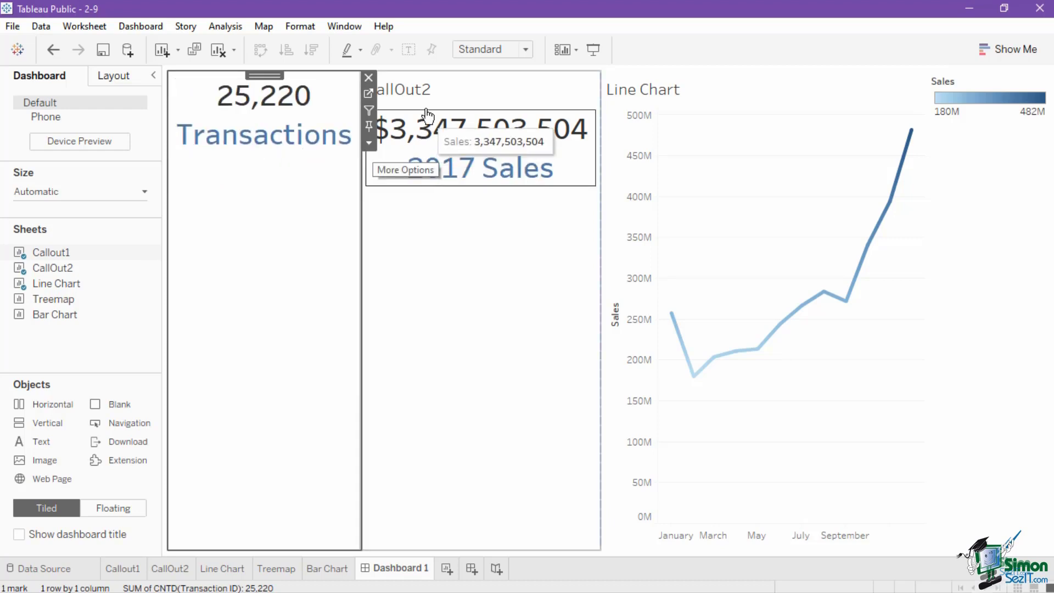
pyautogui.rightClick(424, 91)
pyautogui.click(454, 137)
pyautogui.rightClick(658, 90)
pyautogui.click(693, 132)
pyautogui.click(525, 236)
pyautogui.click(264, 251)
# Place the Treemap across the lower half of the dashboard and the Bar Chart beside it on its right.
pyautogui.moveTo(65, 299); pyautogui.dragTo(288, 331)
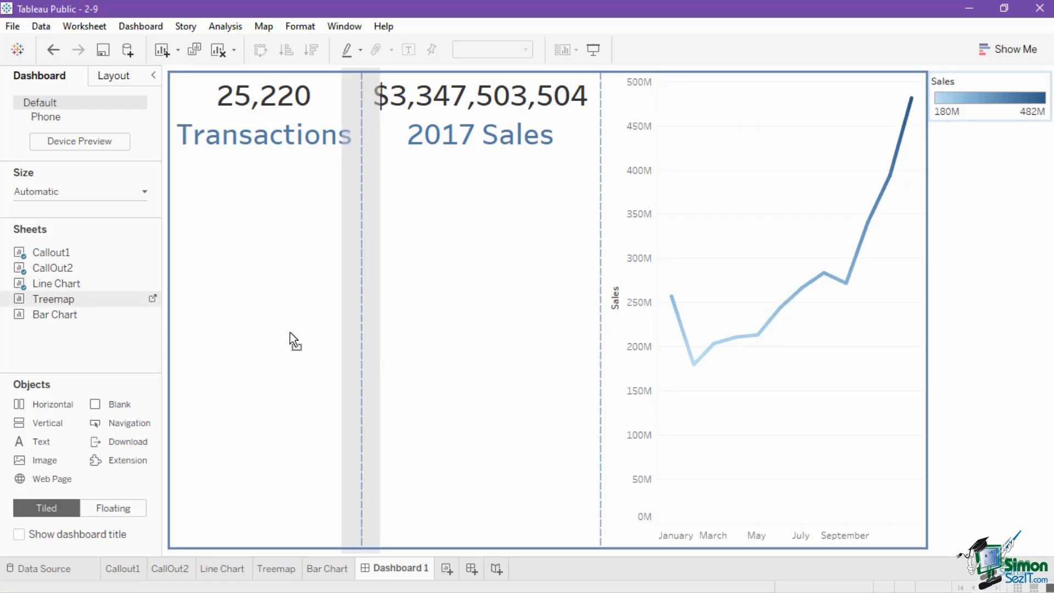
pyautogui.moveTo(298, 442); pyautogui.dragTo(351, 542)
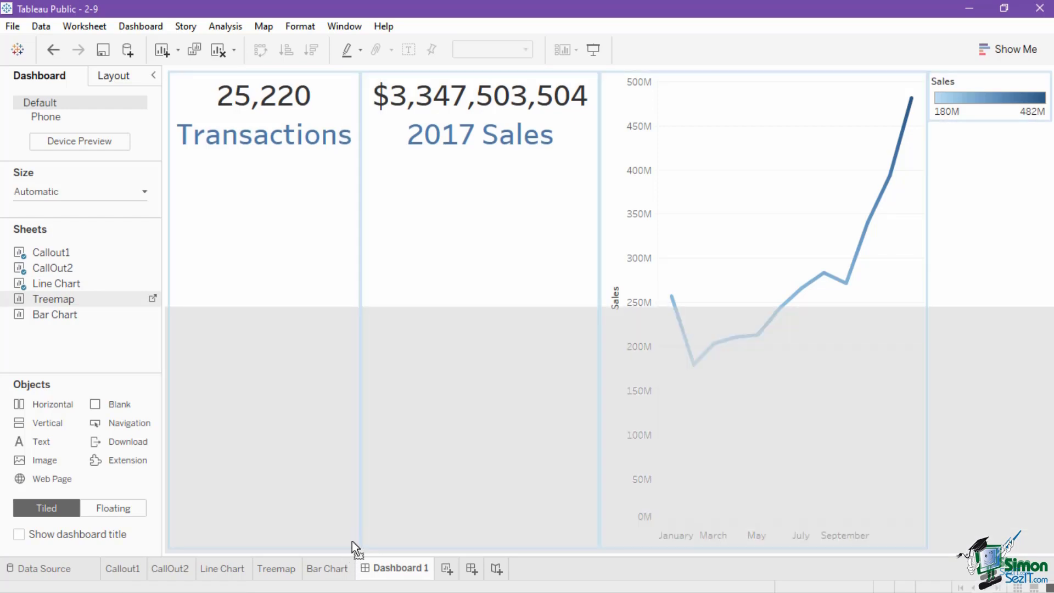
pyautogui.moveTo(593, 418); pyautogui.dragTo(594, 418)
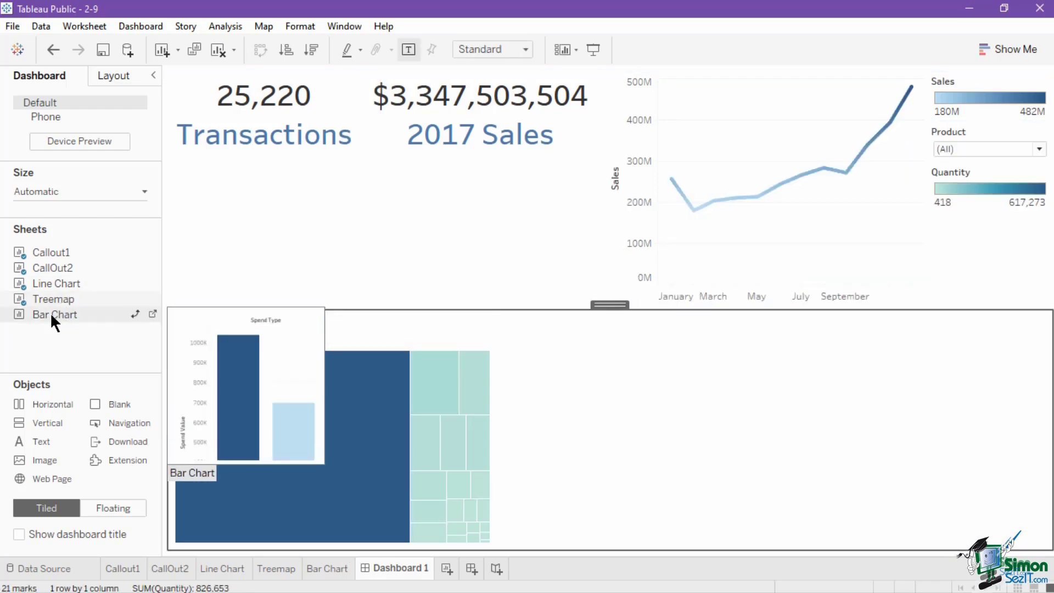
pyautogui.moveTo(47, 309); pyautogui.dragTo(817, 417)
pyautogui.moveTo(685, 451); pyautogui.dragTo(685, 451)
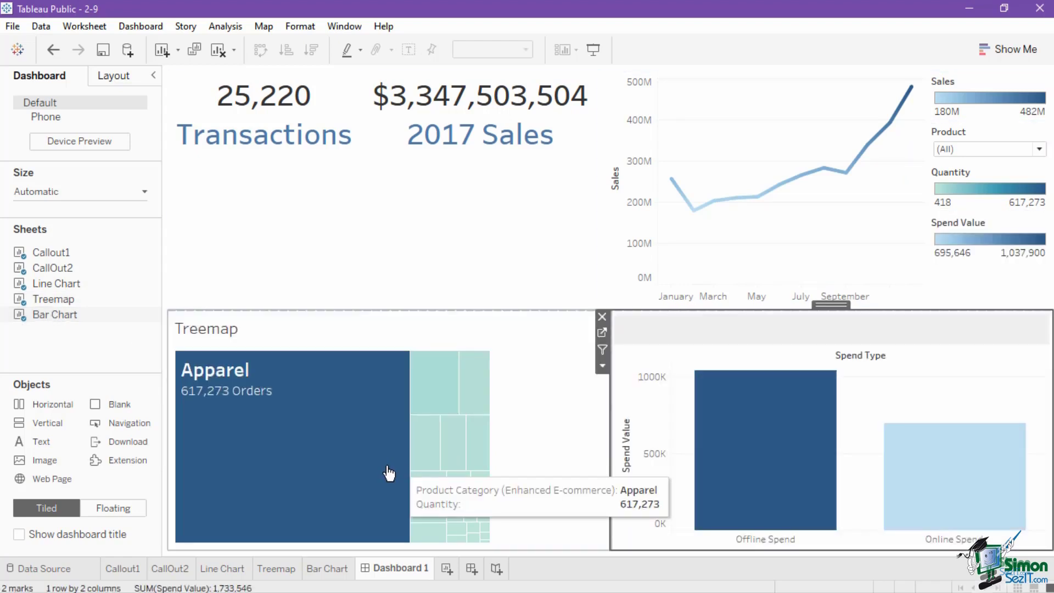
# Hide the titles of the Treemap and Bar Chart sheets on the dashboard.
pyautogui.rightClick(357, 324)
pyautogui.click(400, 369)
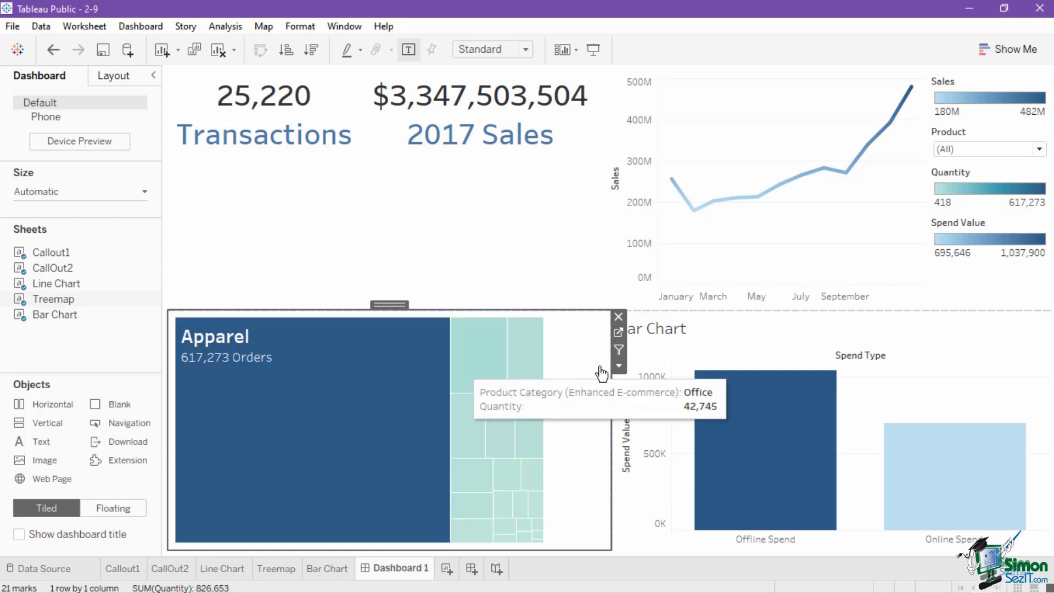
pyautogui.click(815, 324)
pyautogui.rightClick(815, 324)
pyautogui.click(852, 367)
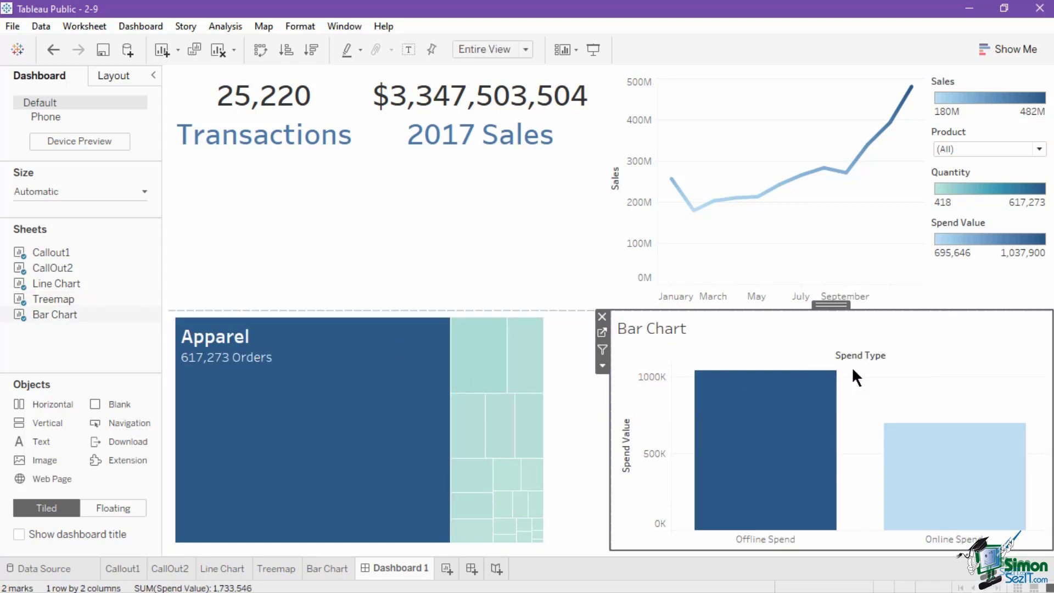
pyautogui.click(398, 372)
# Select the horizontal container holding the callouts and line chart, and shrink it to about two fifths of its height.
pyautogui.click(474, 297)
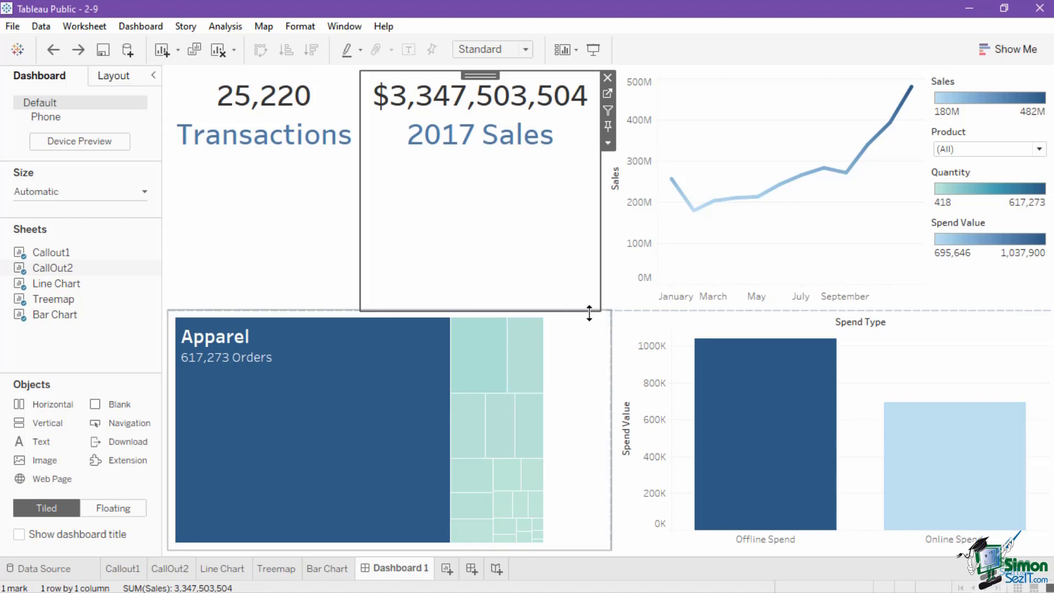
pyautogui.moveTo(589, 309); pyautogui.dragTo(588, 312)
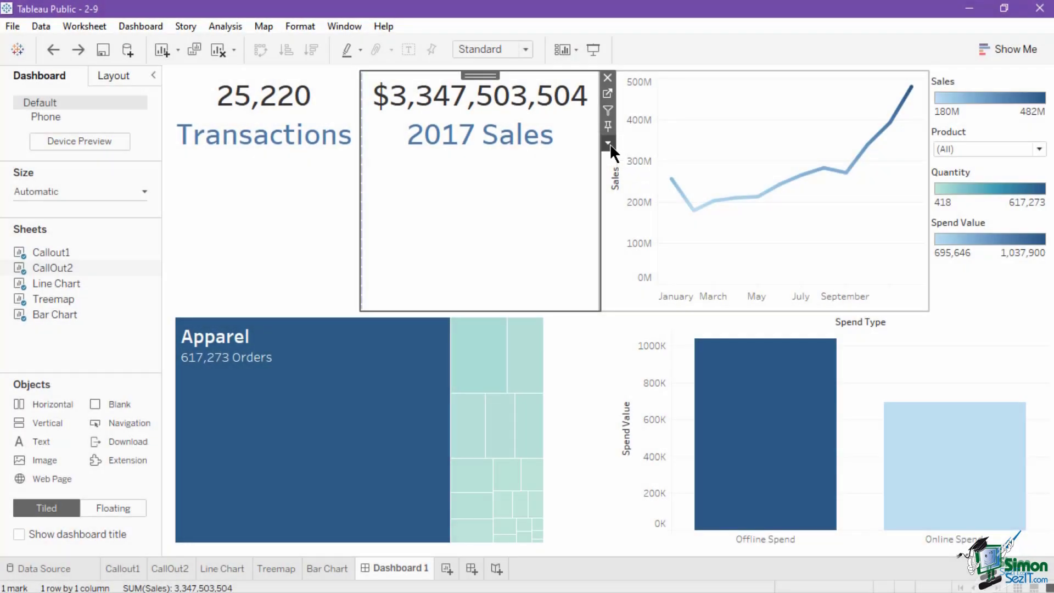
pyautogui.click(609, 143)
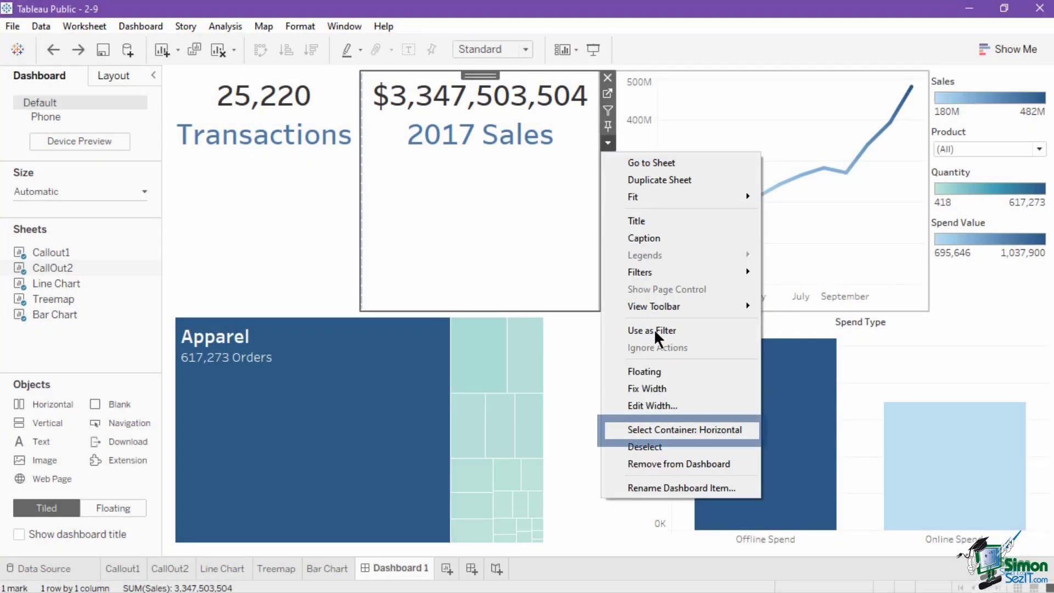
pyautogui.click(669, 430)
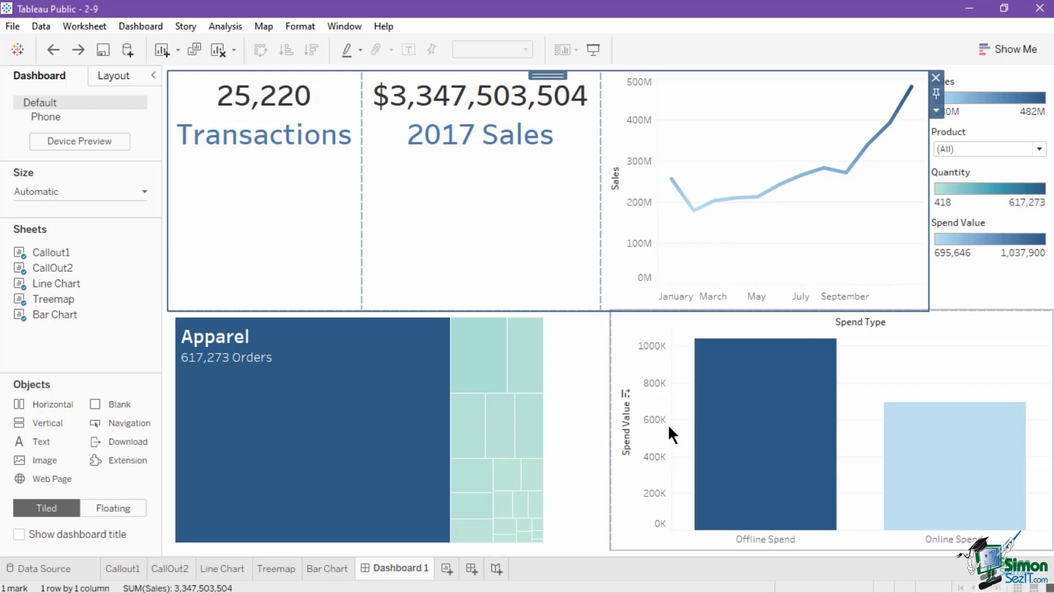
pyautogui.moveTo(669, 313); pyautogui.dragTo(670, 164)
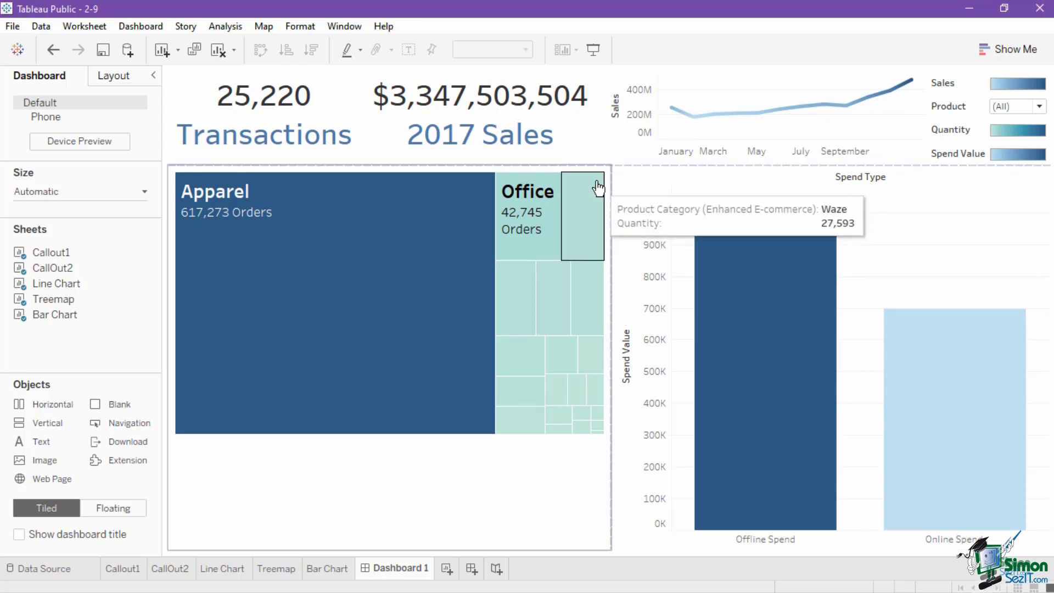
# Set the CallOut2 sales callout on the dashboard to Fit Height.
pyautogui.click(588, 152)
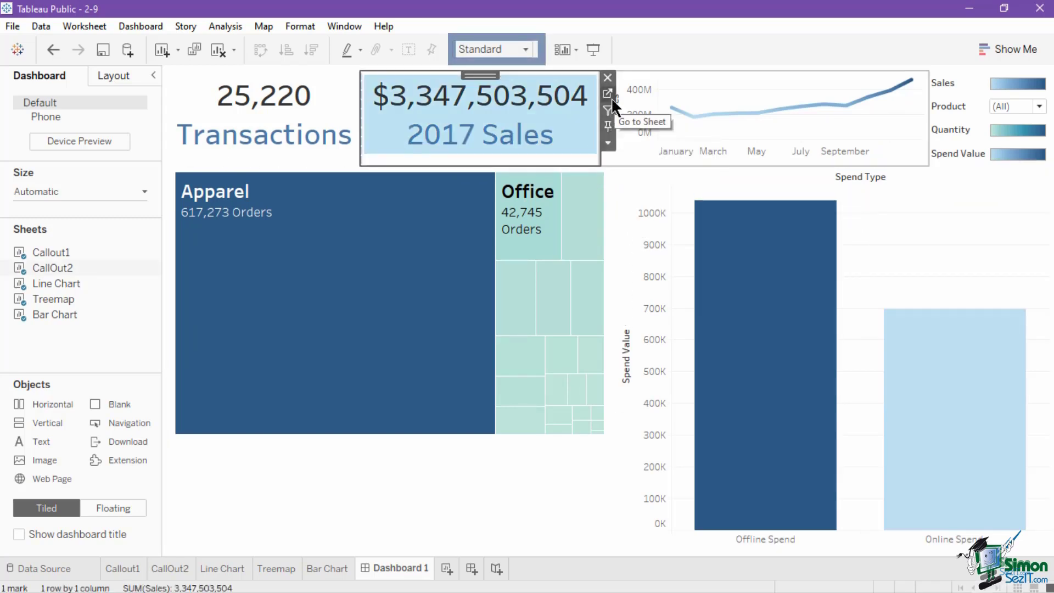
pyautogui.click(527, 49)
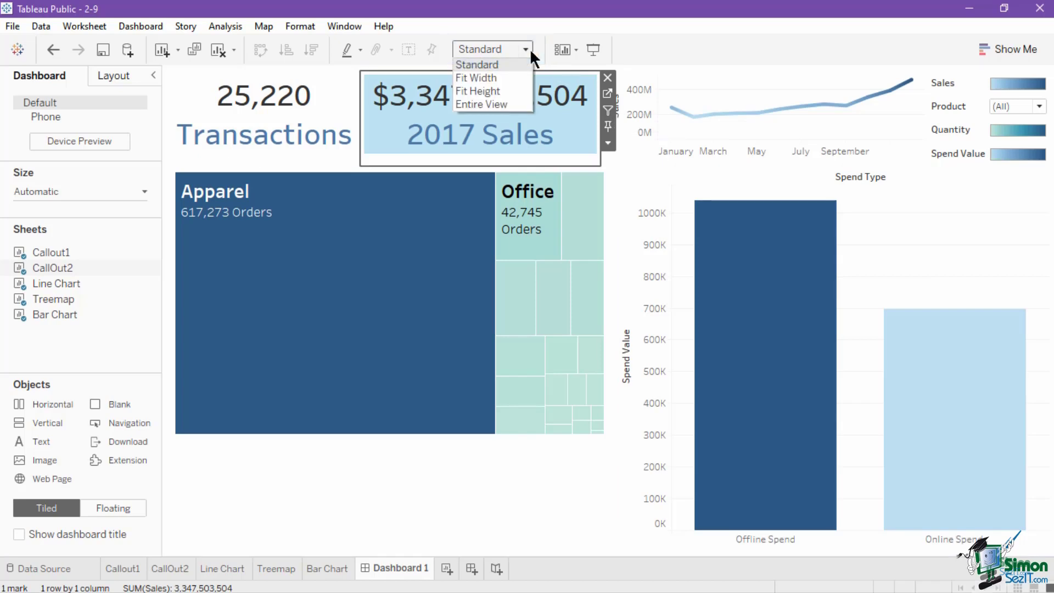
pyautogui.click(608, 143)
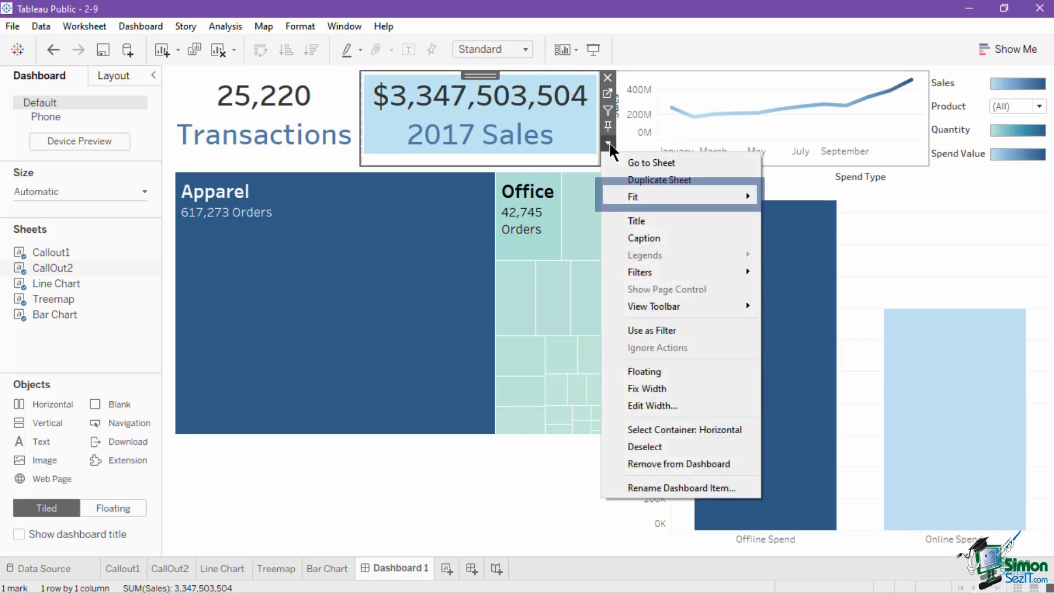
pyautogui.moveTo(645, 196)
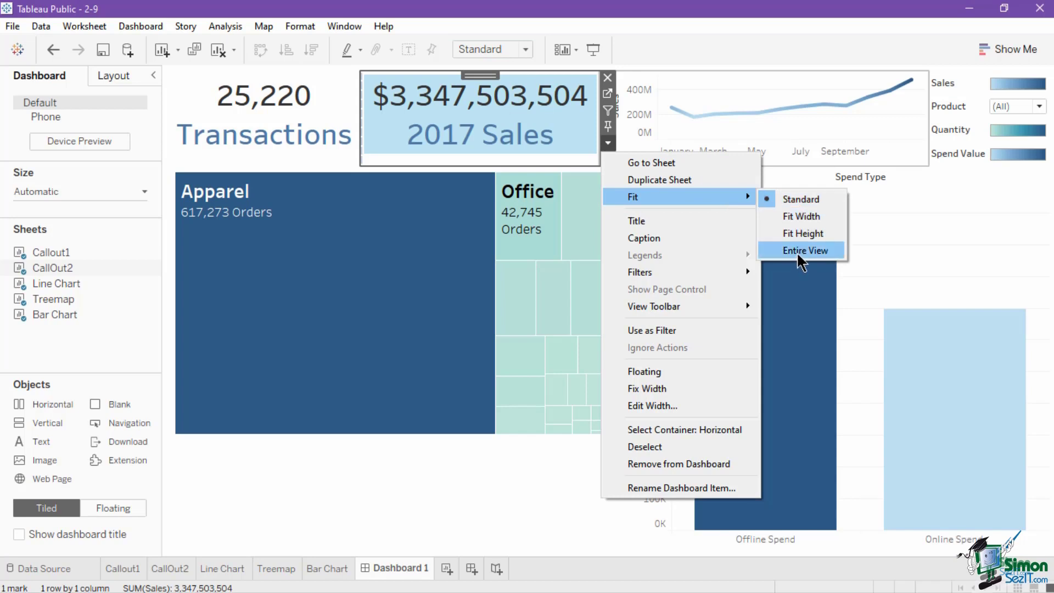
pyautogui.click(802, 235)
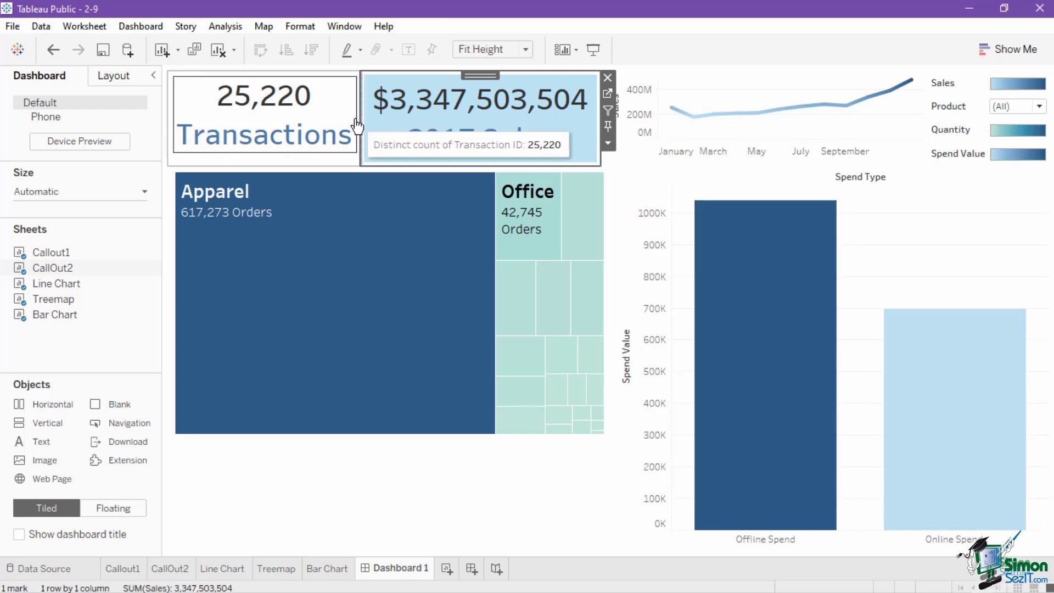
# Set the Callout1 transactions callout on the dashboard to Fit Height.
pyautogui.click(342, 156)
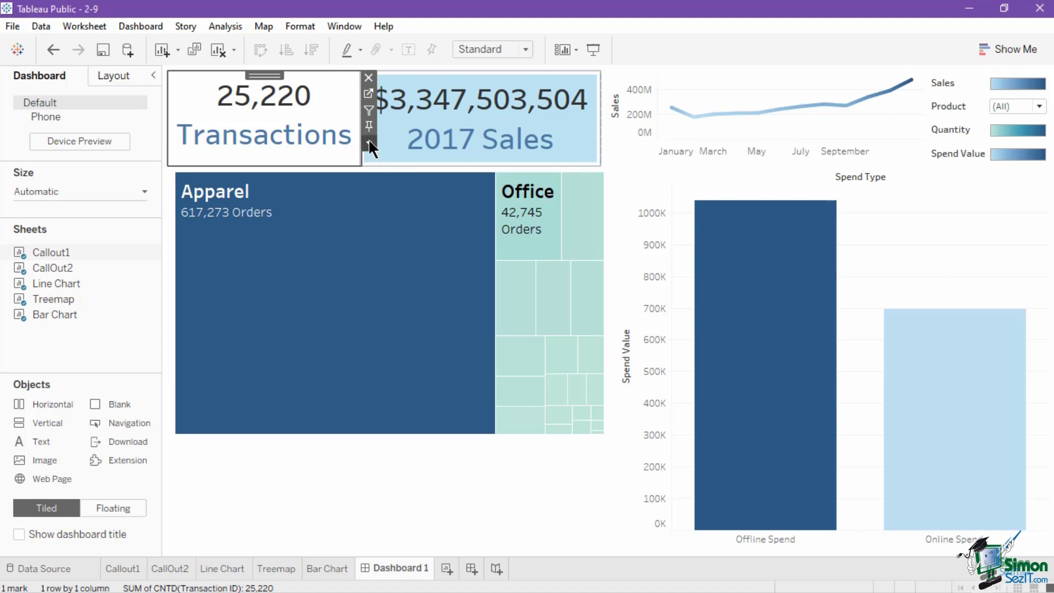
pyautogui.click(369, 143)
pyautogui.moveTo(412, 193)
pyautogui.click(551, 228)
# Set the Treemap on the dashboard to fit the Entire View.
pyautogui.click(552, 478)
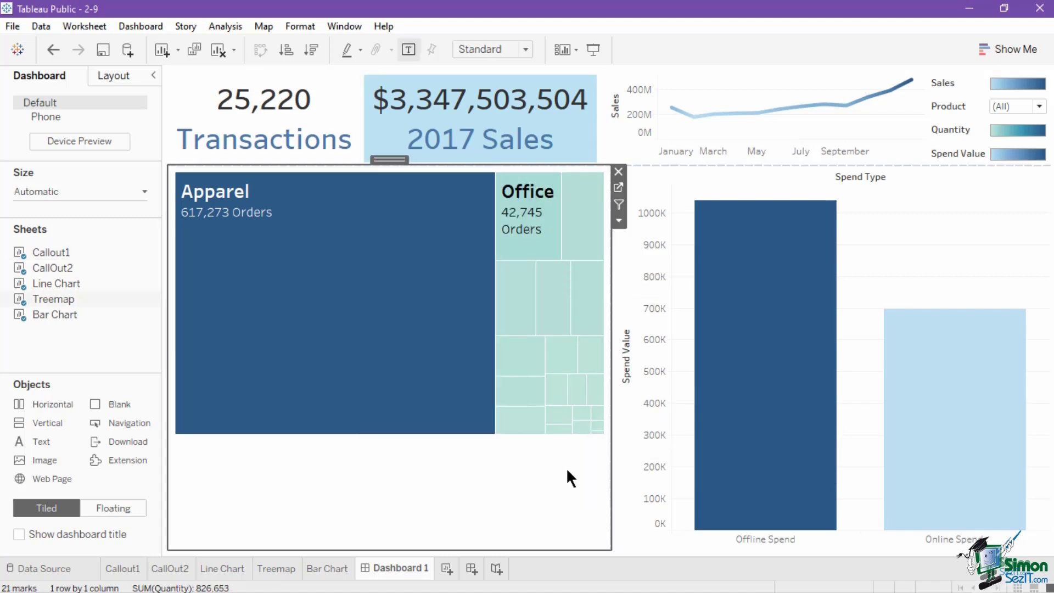
pyautogui.click(619, 221)
pyautogui.moveTo(707, 278)
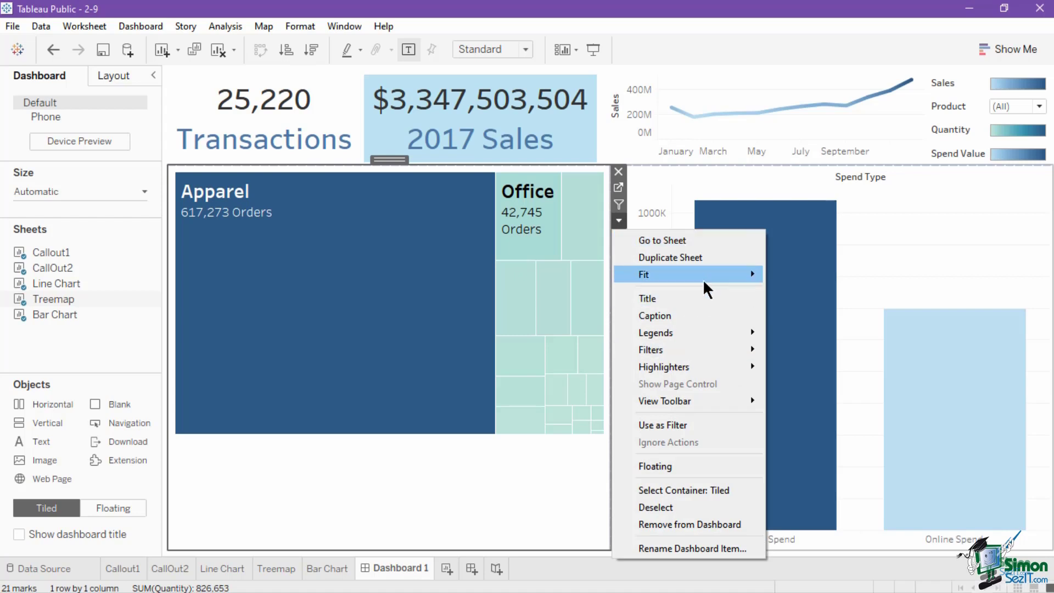
pyautogui.click(799, 331)
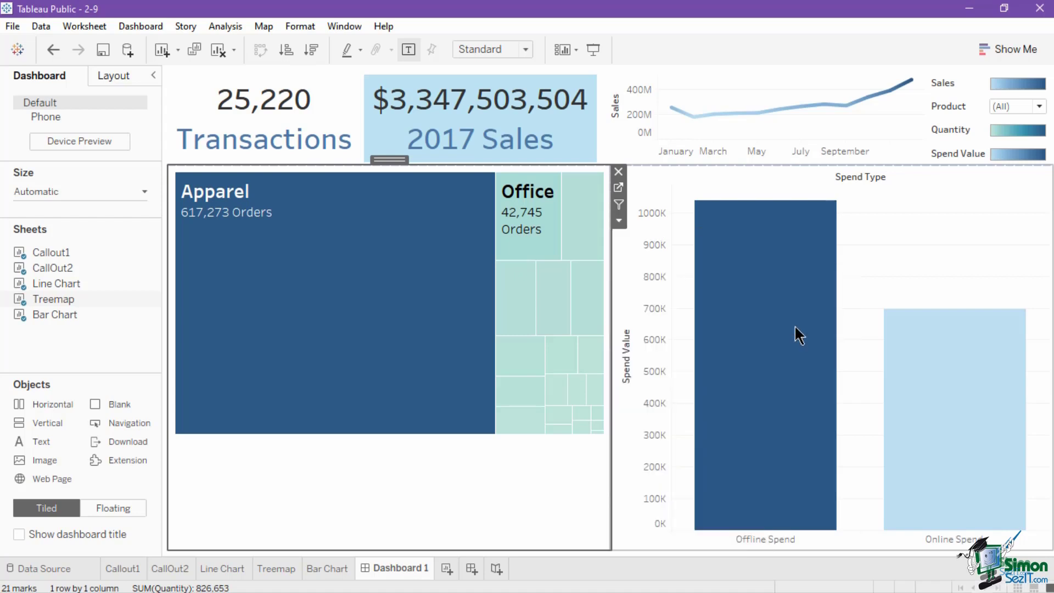
# Replace the Spend Value legend on the dashboard with the Bar Chart's Spend Type filter.
pyautogui.click(940, 147)
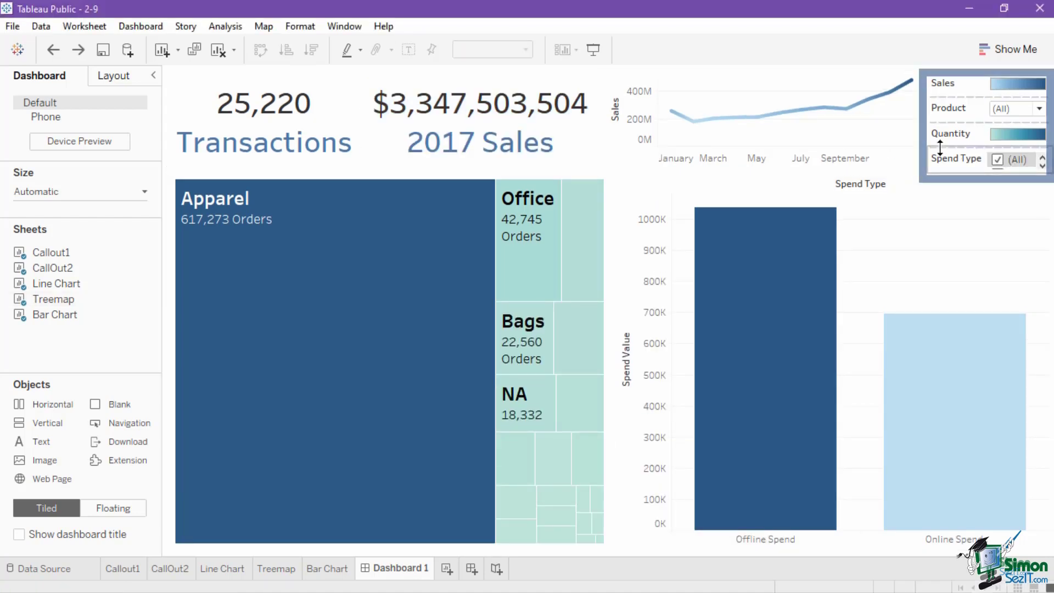
pyautogui.click(960, 112)
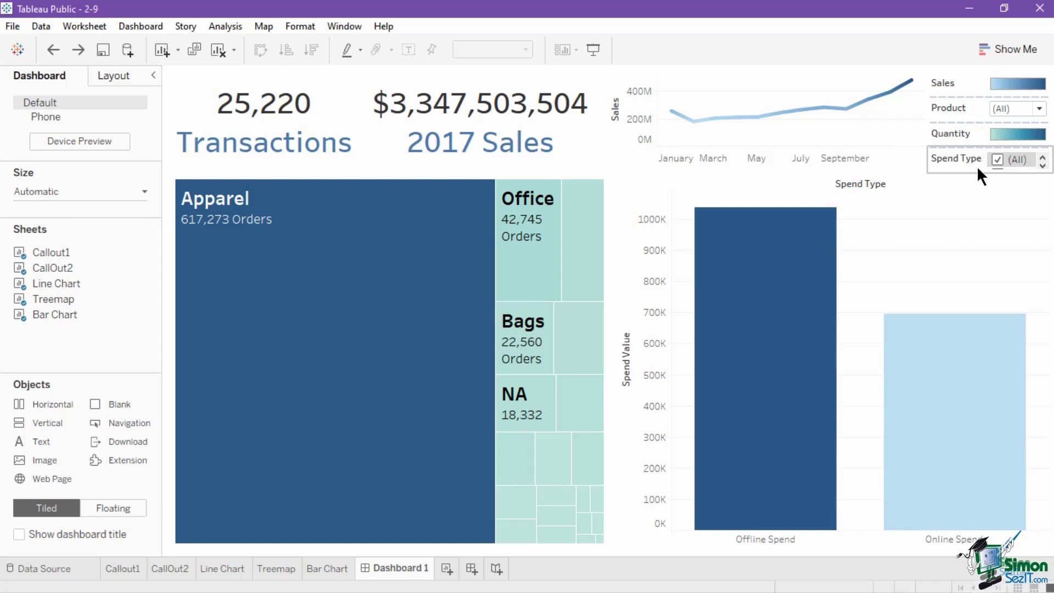
pyautogui.click(832, 223)
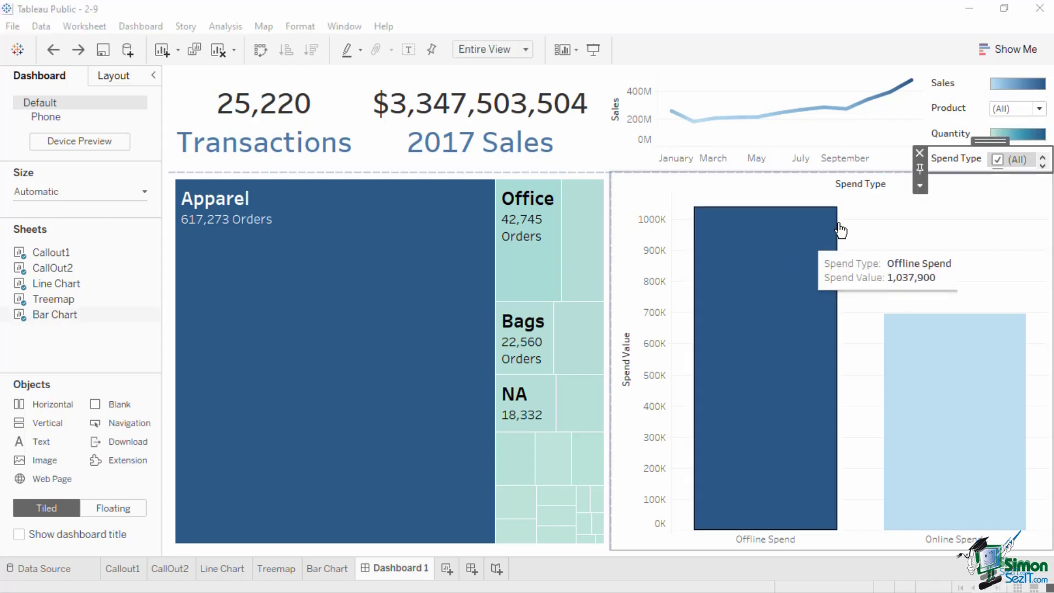
# Apply the Spend Type filter to all worksheets using this data source.
pyautogui.click(922, 187)
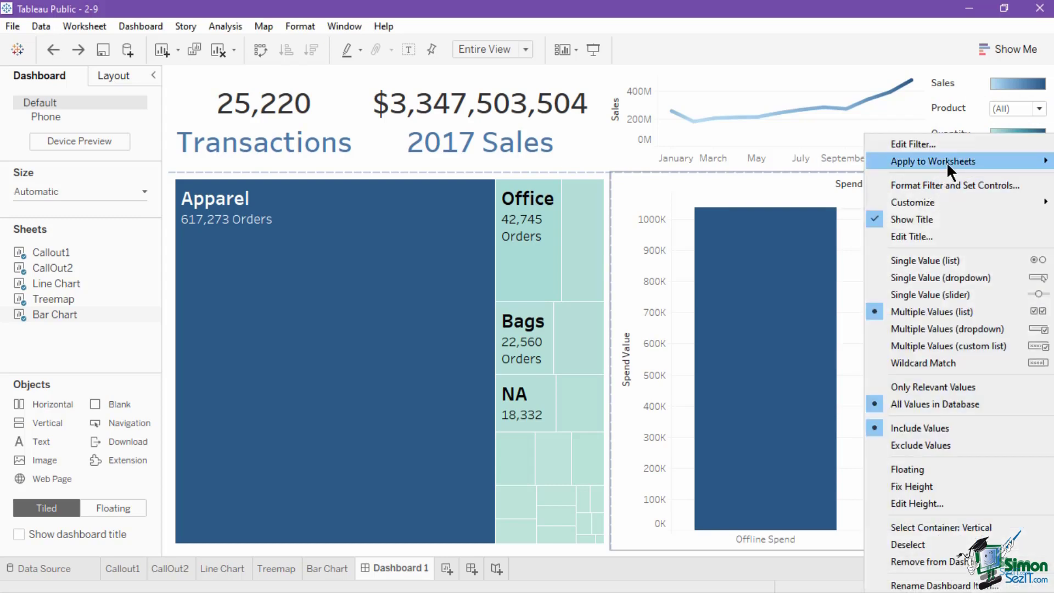
pyautogui.moveTo(940, 160)
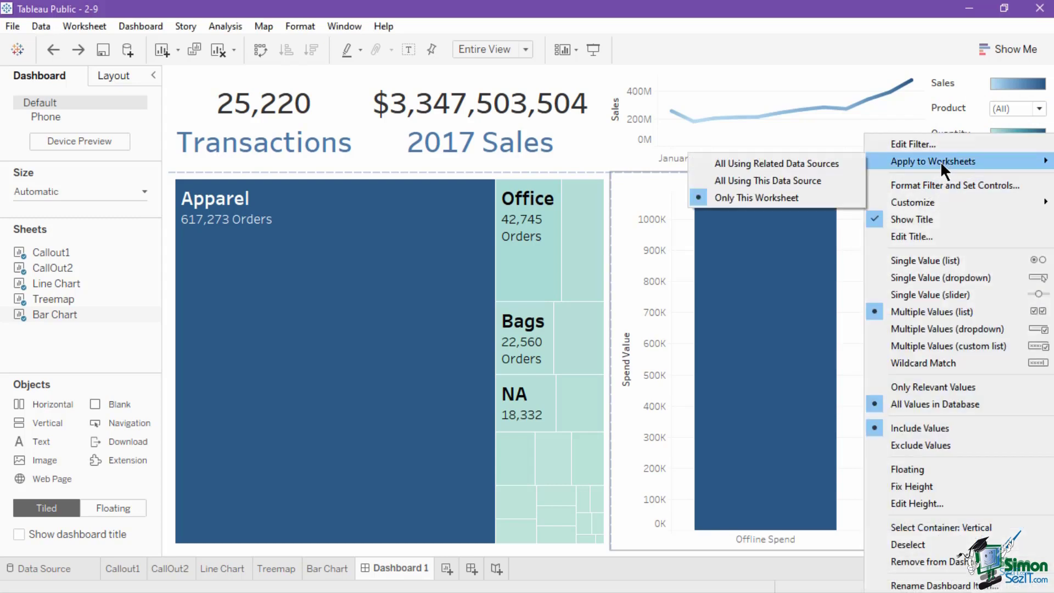
pyautogui.click(830, 180)
pyautogui.click(920, 186)
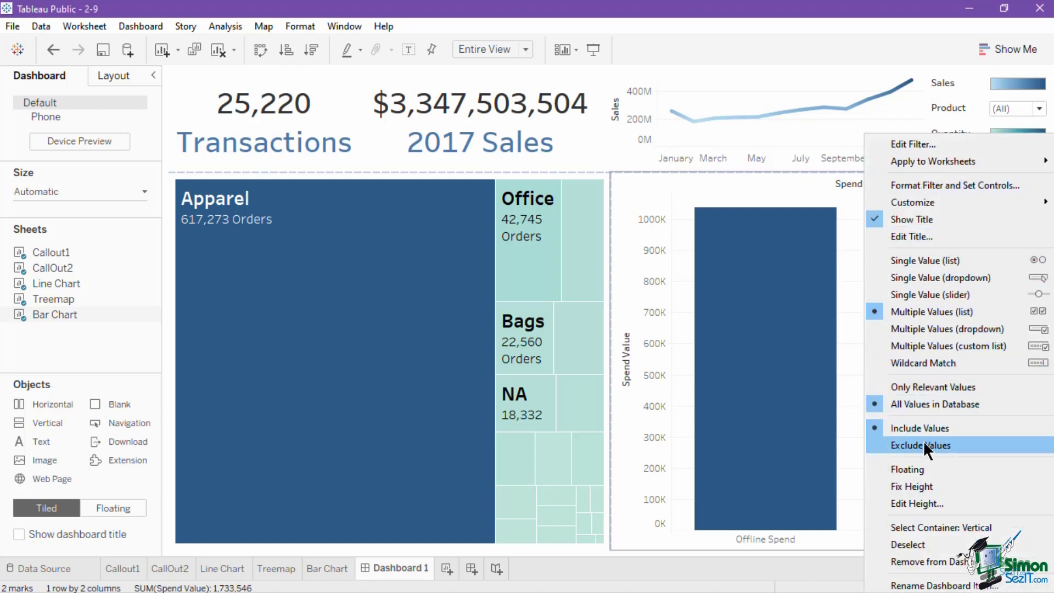
pyautogui.click(842, 166)
pyautogui.click(895, 201)
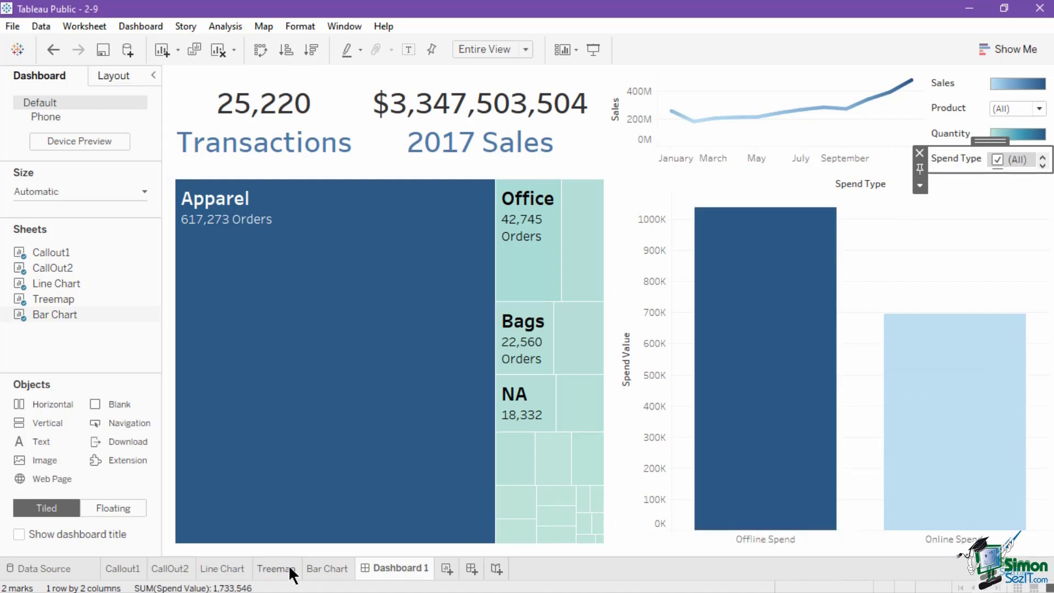
# On the Bar Chart worksheet, show a filter for the Spend Value field.
pyautogui.click(328, 565)
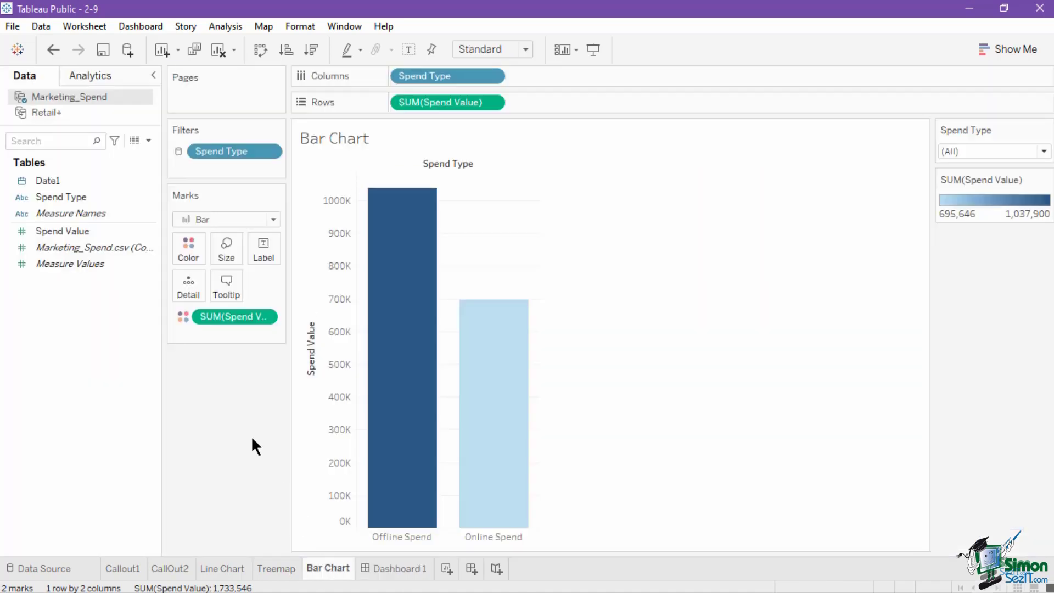
pyautogui.click(94, 235)
pyautogui.rightClick(94, 236)
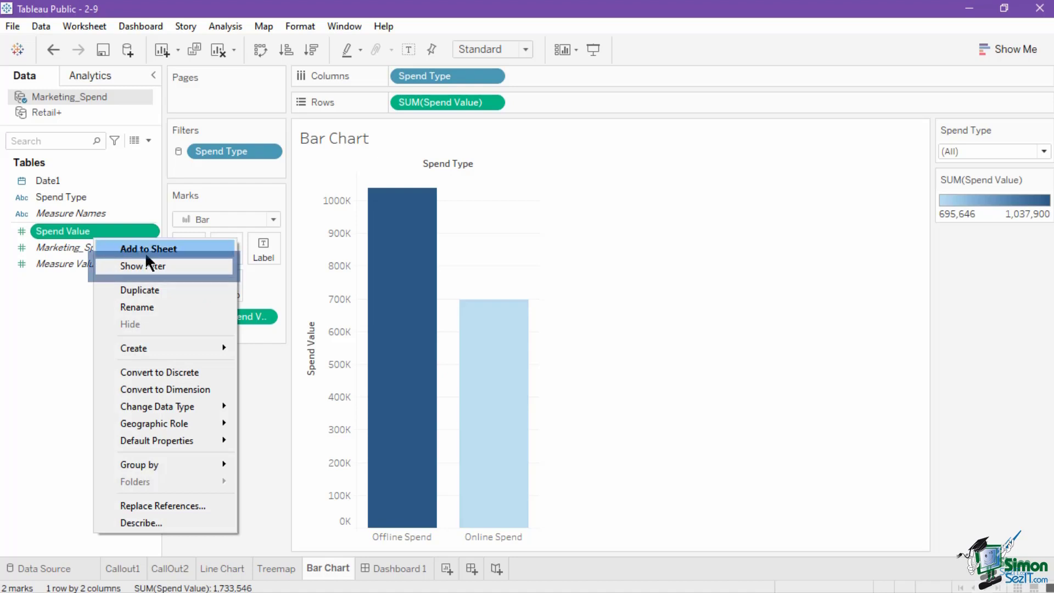
pyautogui.click(154, 266)
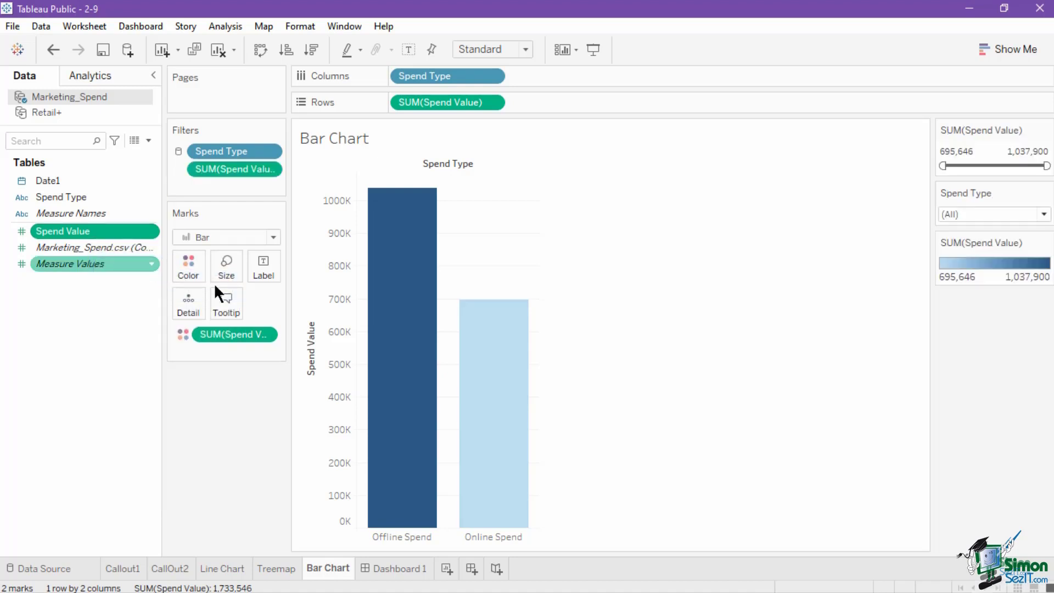
# Return to Dashboard 1 and show the Bar Chart's Sum of Spend Value filter.
pyautogui.click(378, 573)
pyautogui.click(875, 231)
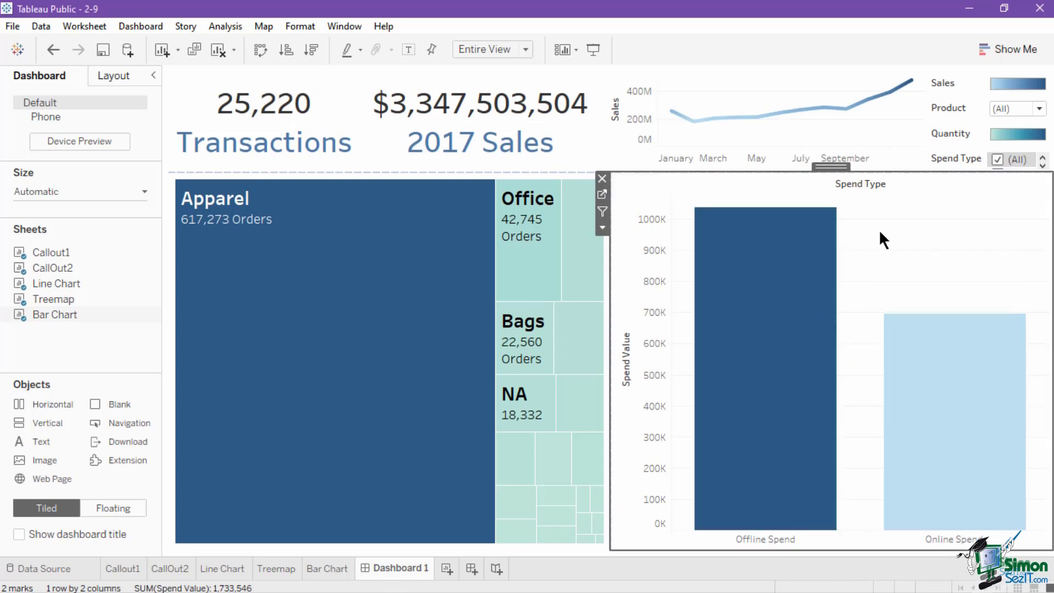
pyautogui.click(602, 227)
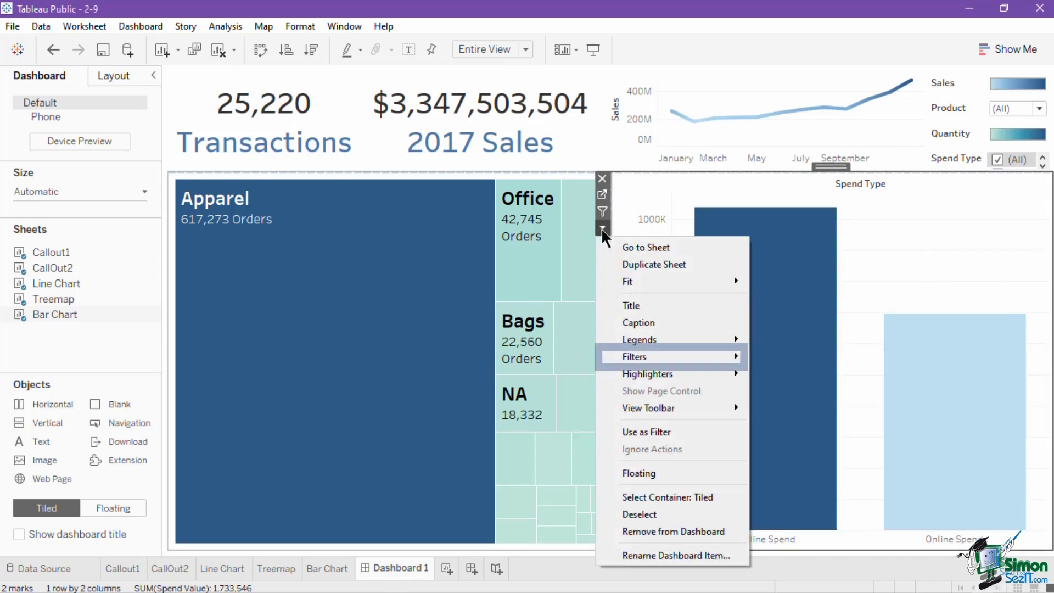
pyautogui.moveTo(630, 361)
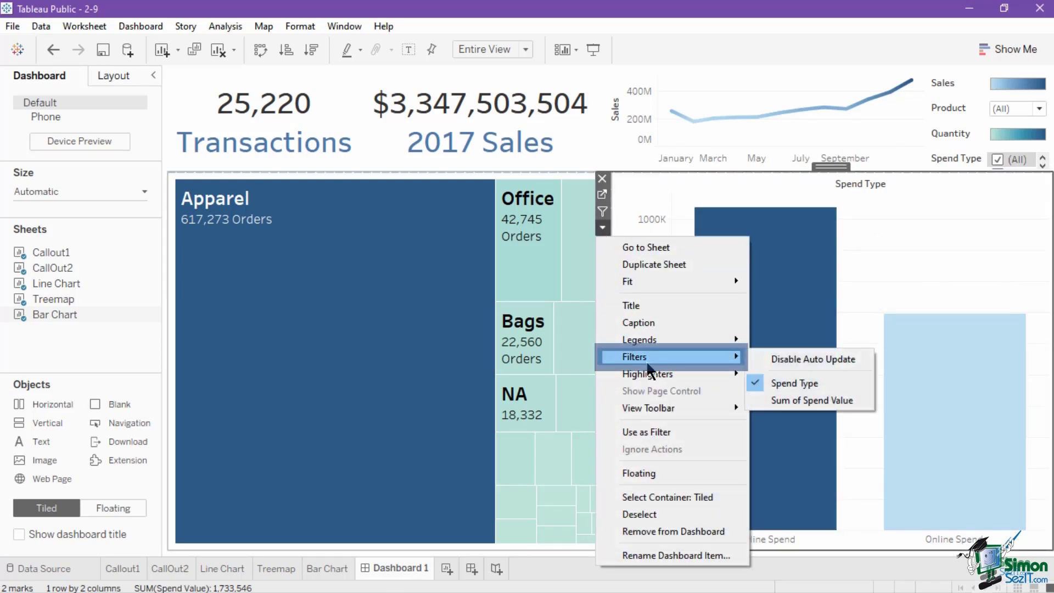
pyautogui.click(794, 396)
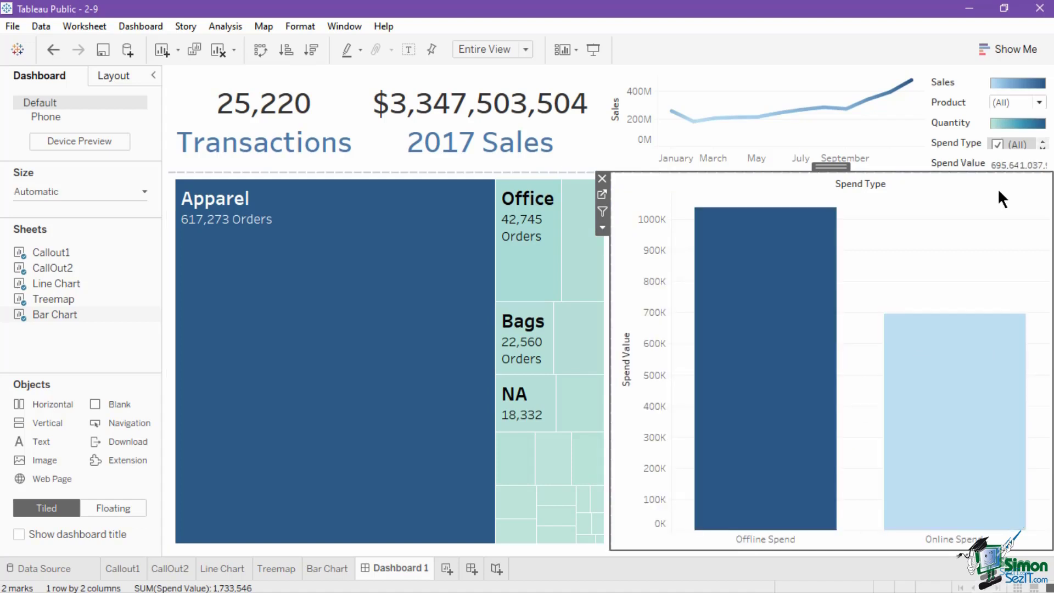
# Remove the Spend Value filter from the dashboard.
pyautogui.click(956, 168)
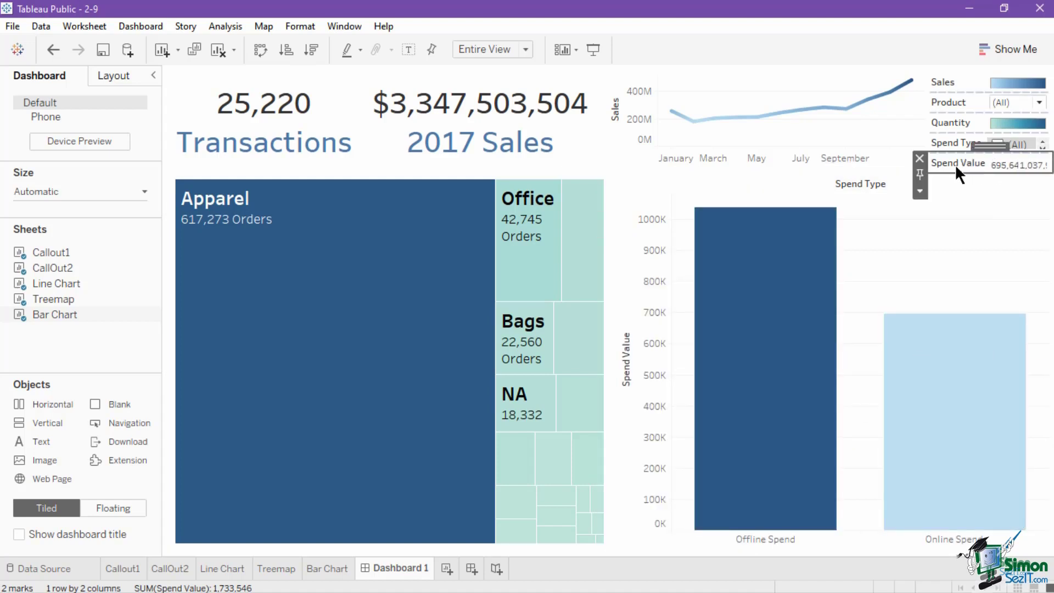
pyautogui.click(919, 158)
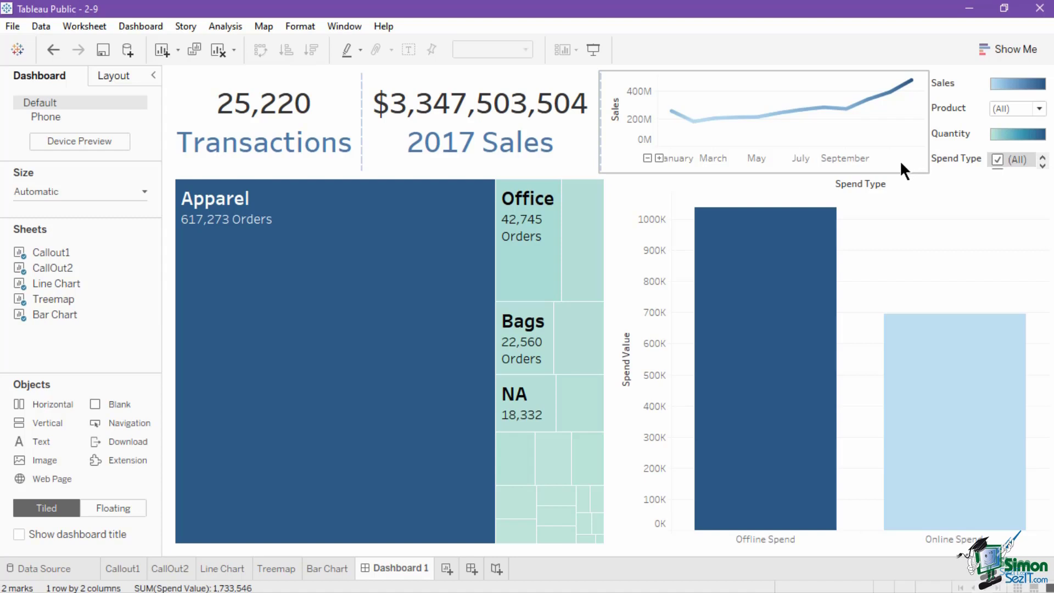
# Use the Treemap as a dashboard filter and try it with the Office, Bags and Apparel categories in turn.
pyautogui.click(608, 189)
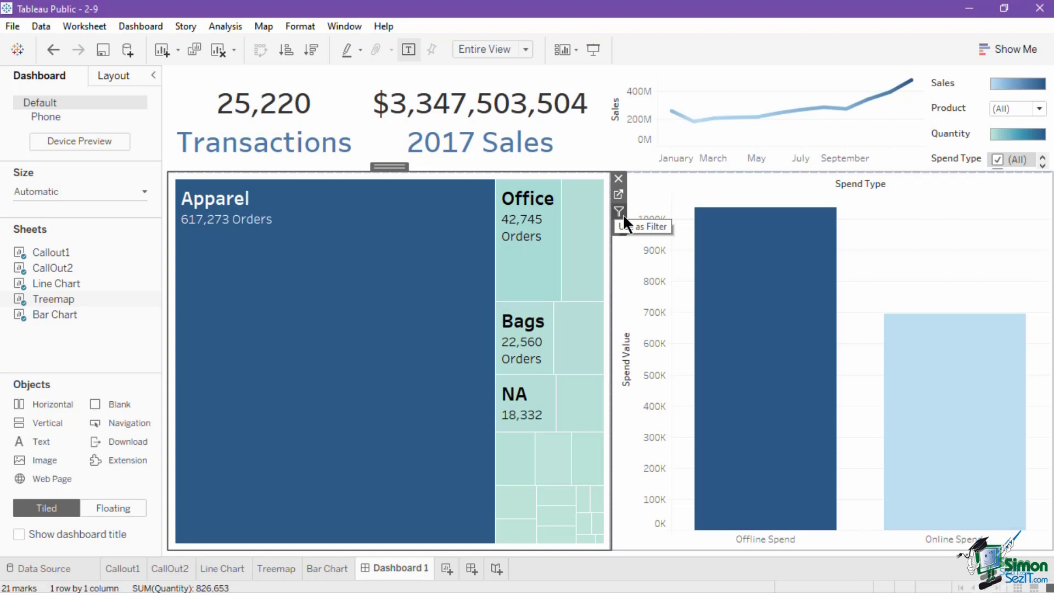
pyautogui.click(623, 214)
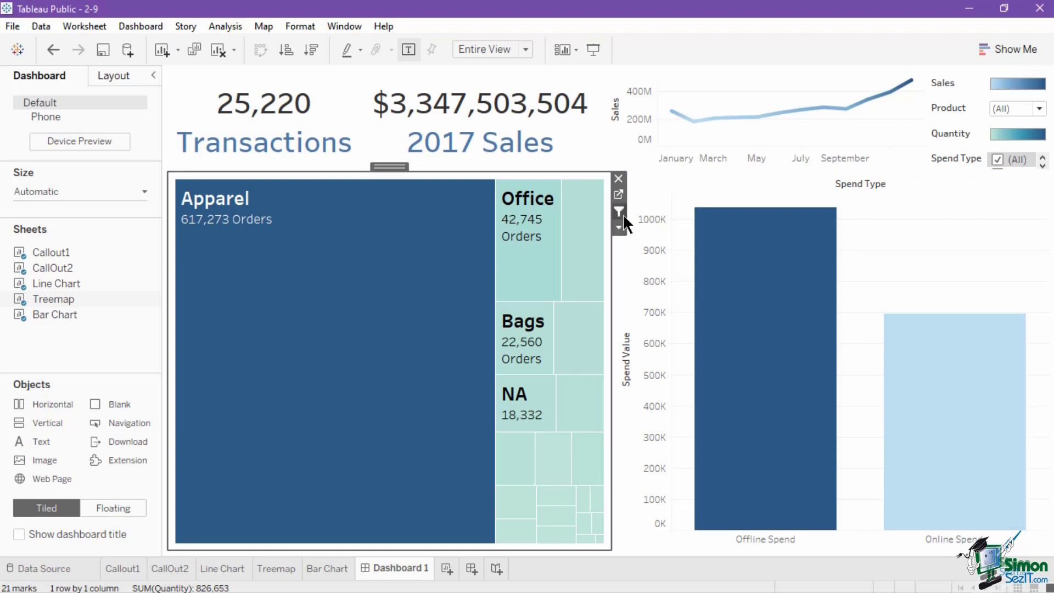
pyautogui.click(531, 268)
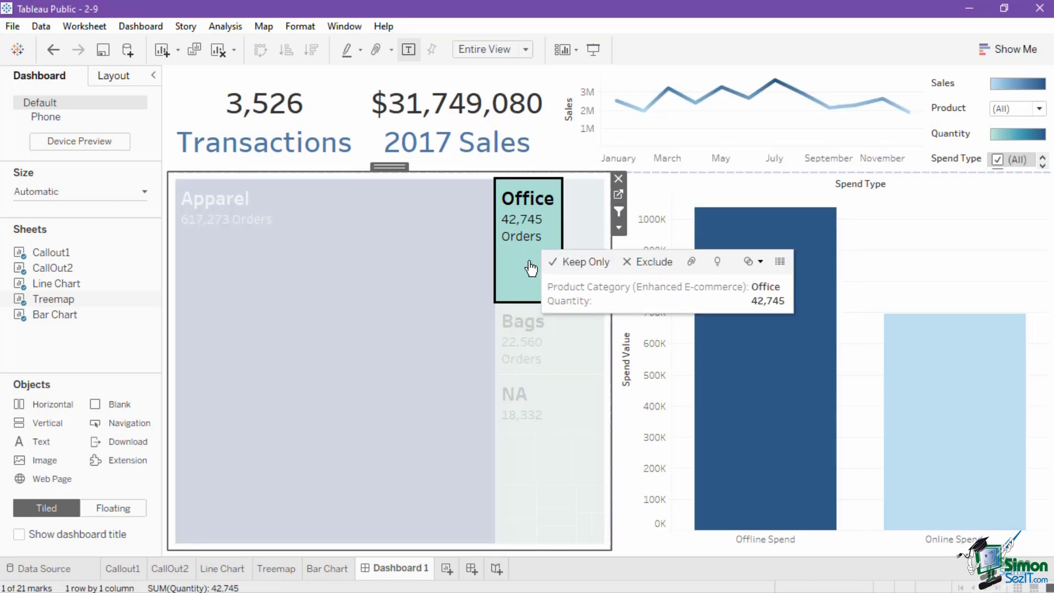
pyautogui.click(516, 349)
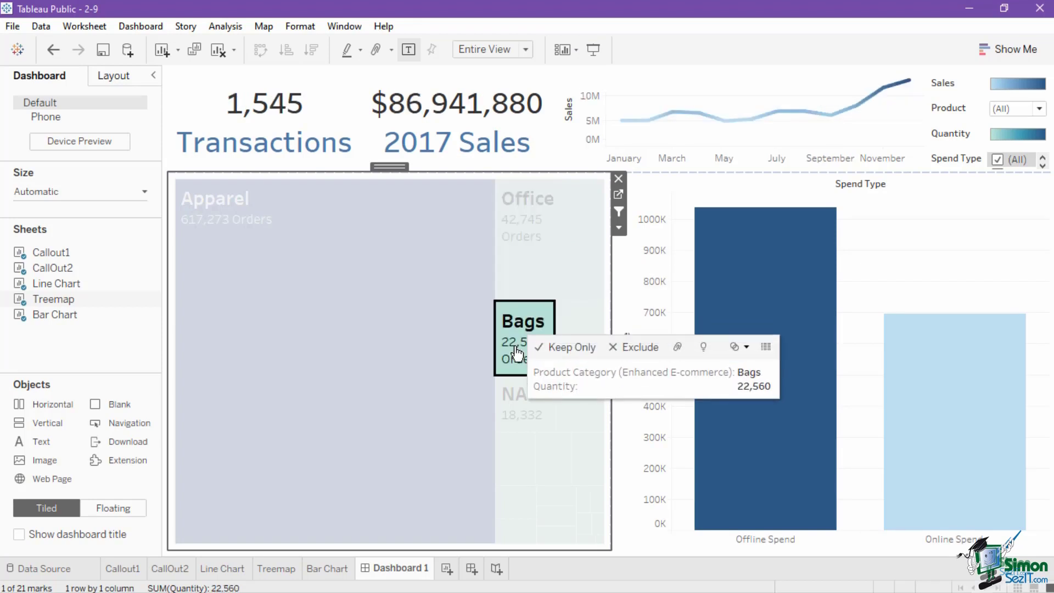
pyautogui.click(336, 339)
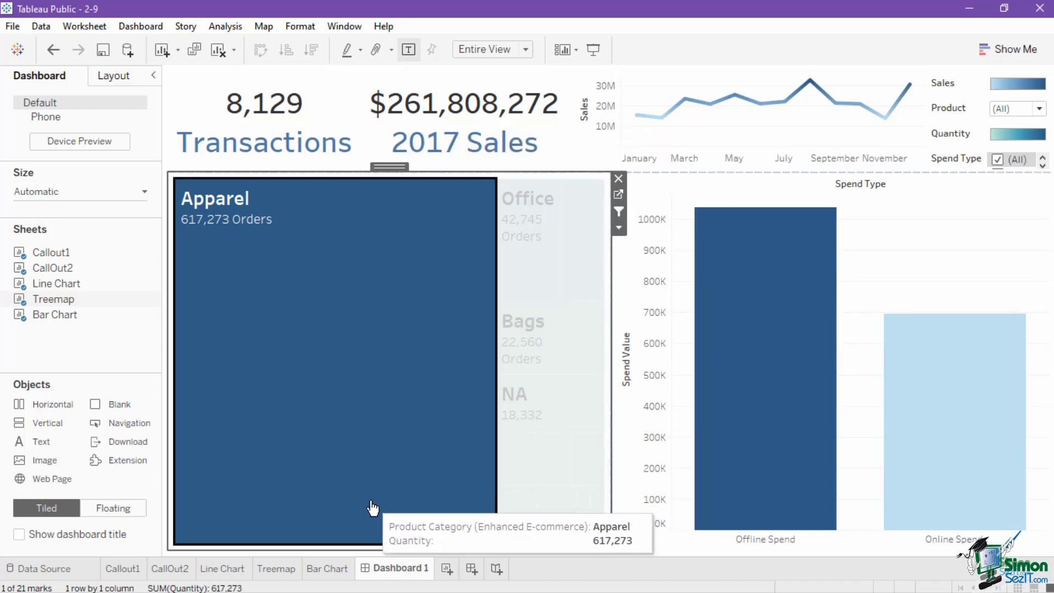
# Check the Callout1 worksheet for the filter action coming from the Treemap and return to Dashboard 1.
pyautogui.click(120, 568)
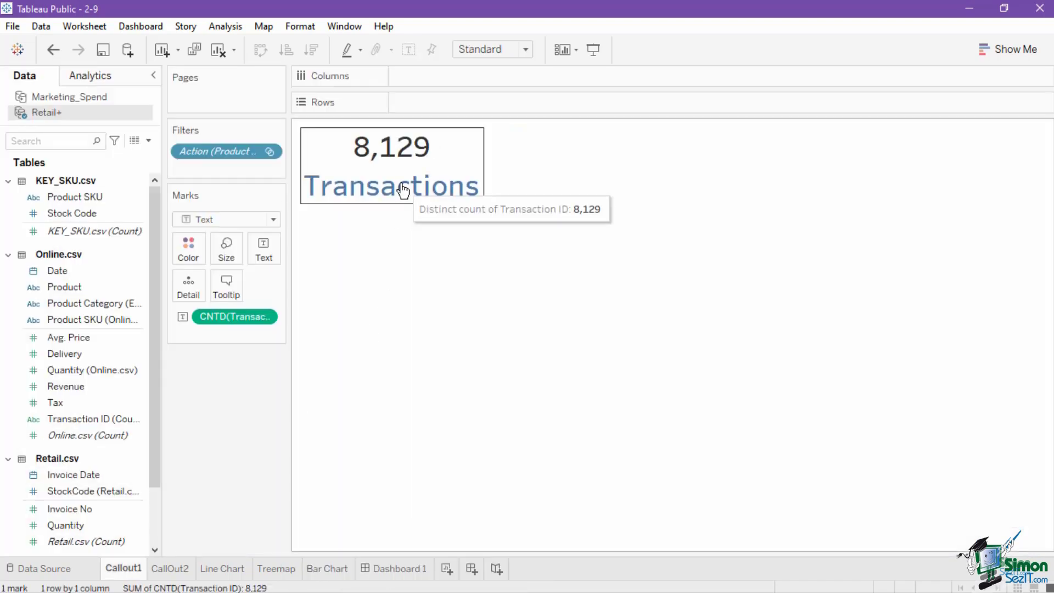
pyautogui.click(387, 569)
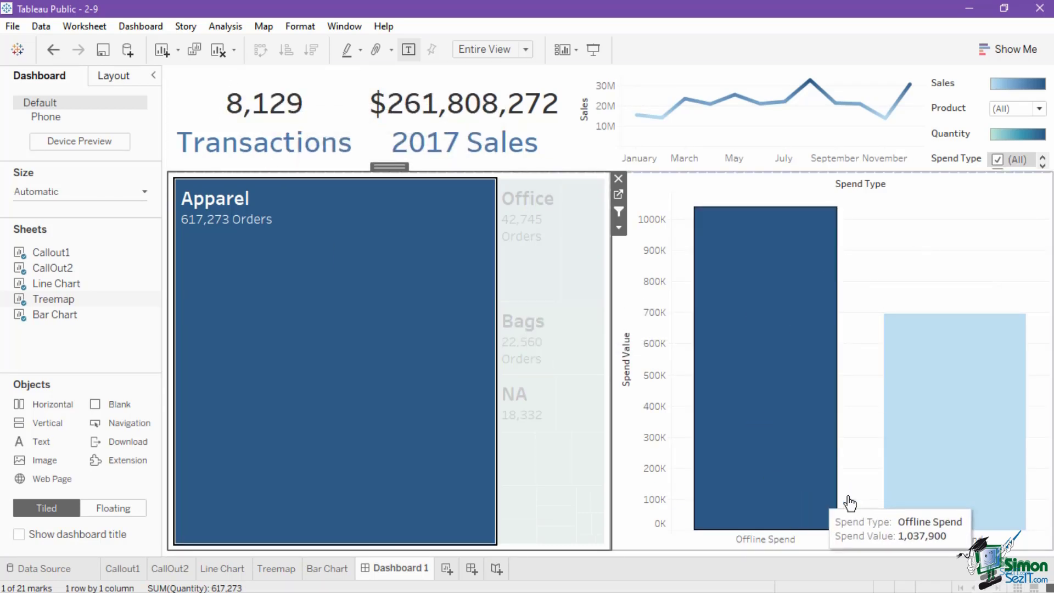
# Clear the Treemap's Apparel filtering on the dashboard and select the Bar Chart.
pyautogui.click(621, 208)
pyautogui.click(619, 211)
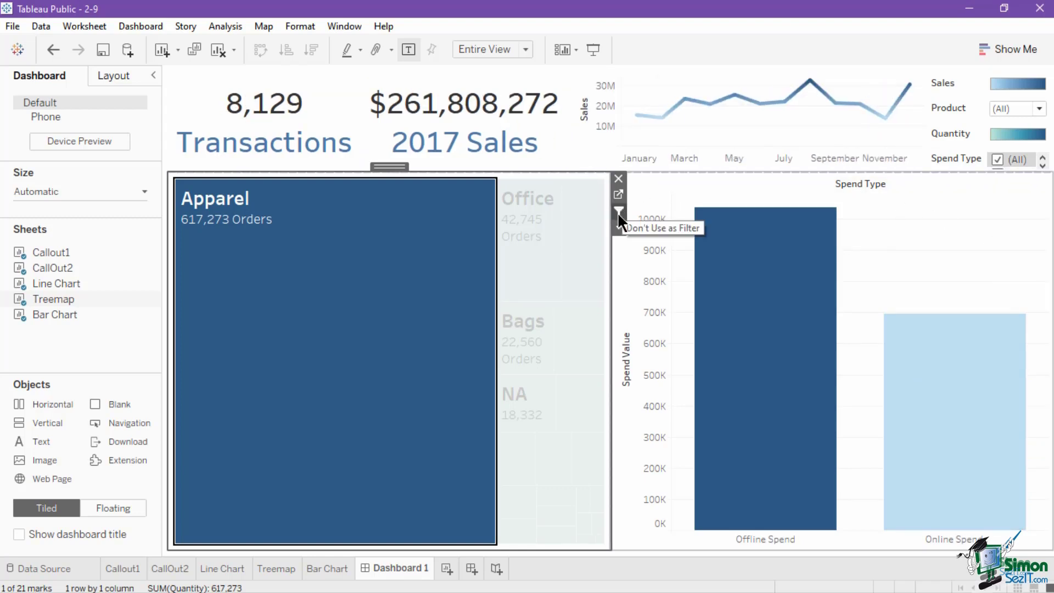
pyautogui.click(614, 244)
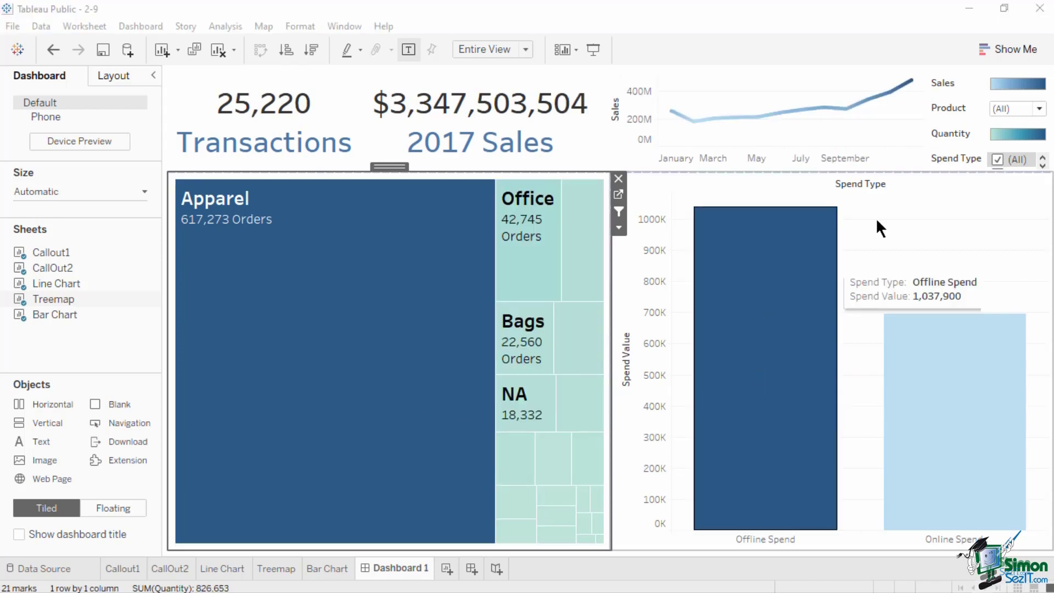
pyautogui.click(917, 208)
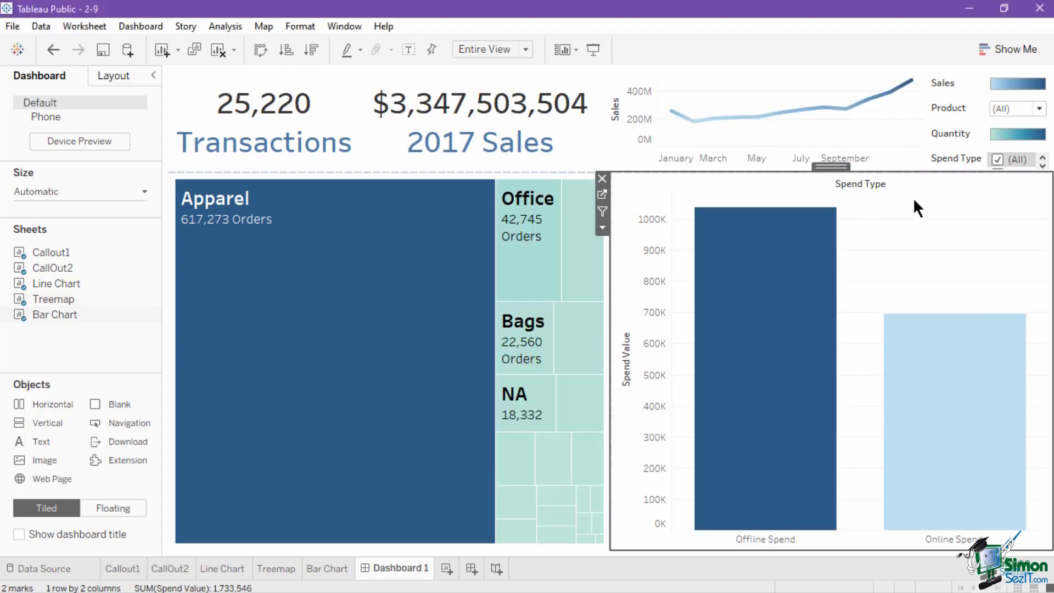
# Check the Marketing_Spend data source behind the Bar Chart and return to Dashboard 1.
pyautogui.click(81, 567)
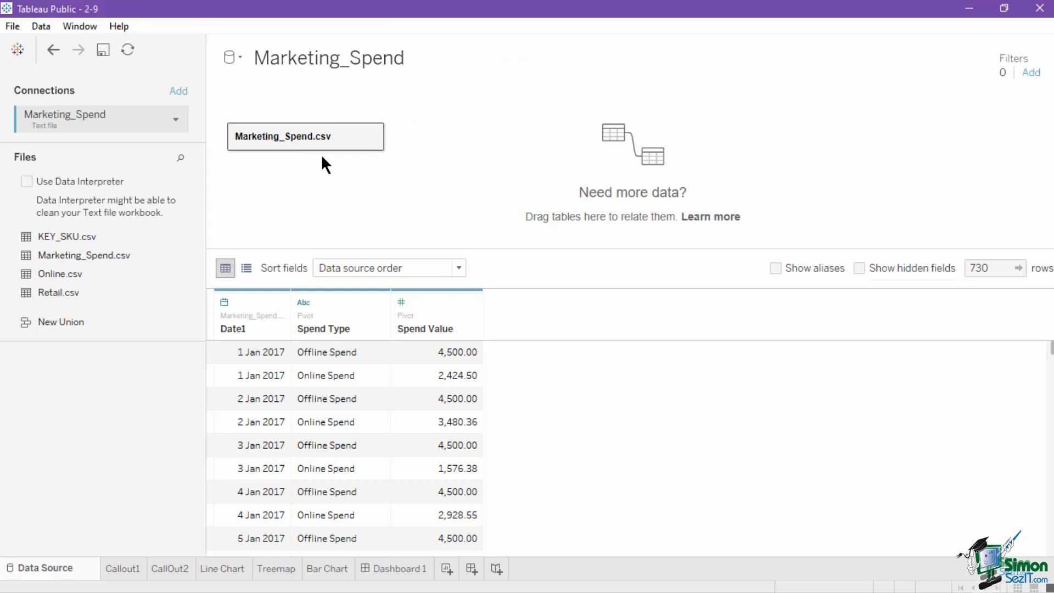
pyautogui.click(402, 567)
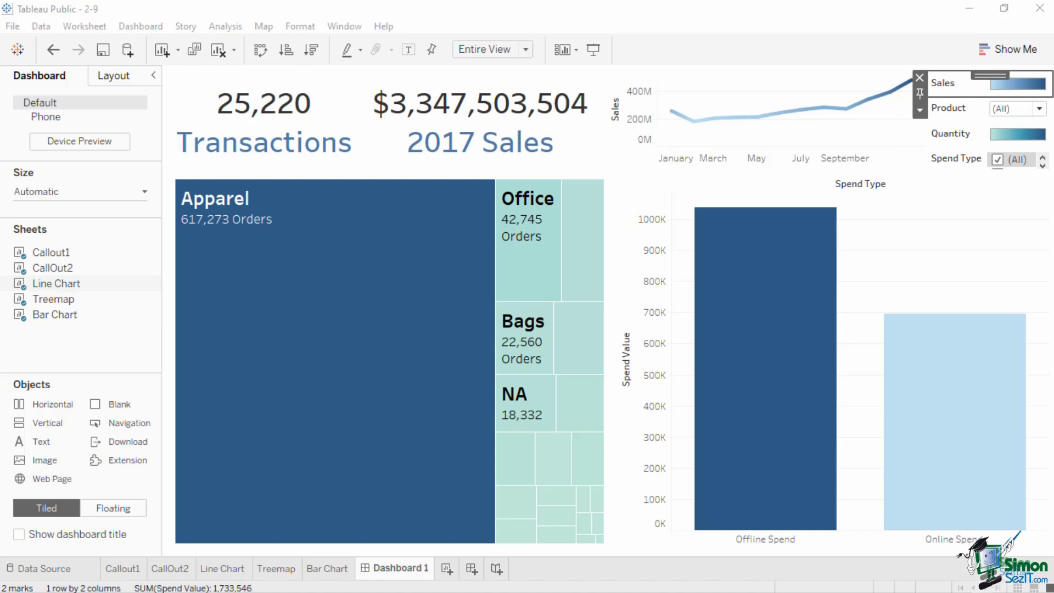
# Add a product category highlighter for the Treemap to the dashboard.
pyautogui.click(606, 183)
pyautogui.click(617, 228)
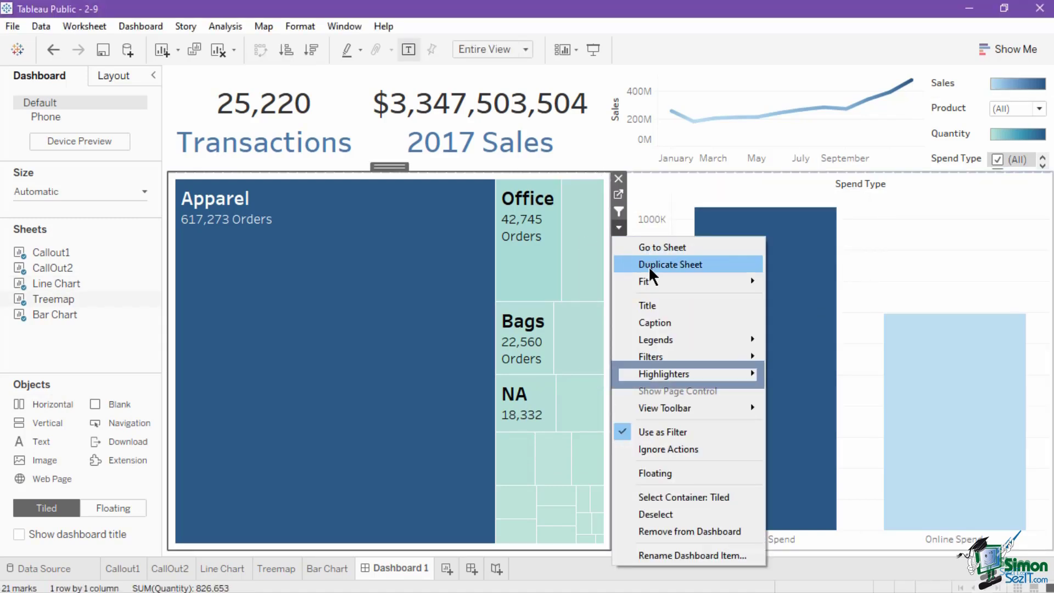
pyautogui.moveTo(666, 374)
pyautogui.click(834, 382)
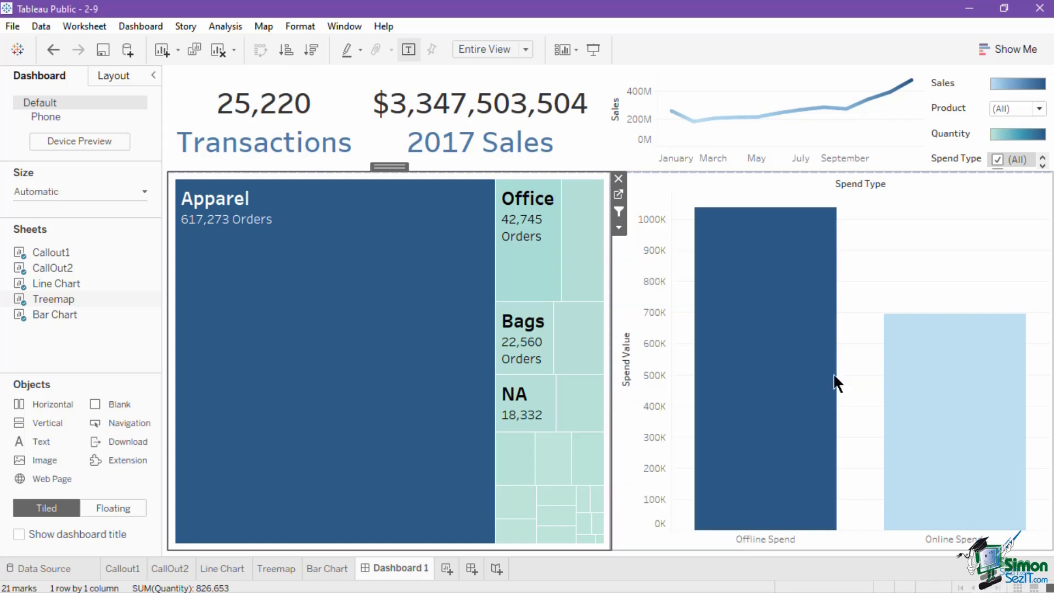
# Highlight the Bags category across the dashboard with the new product category highlighter.
pyautogui.click(1018, 164)
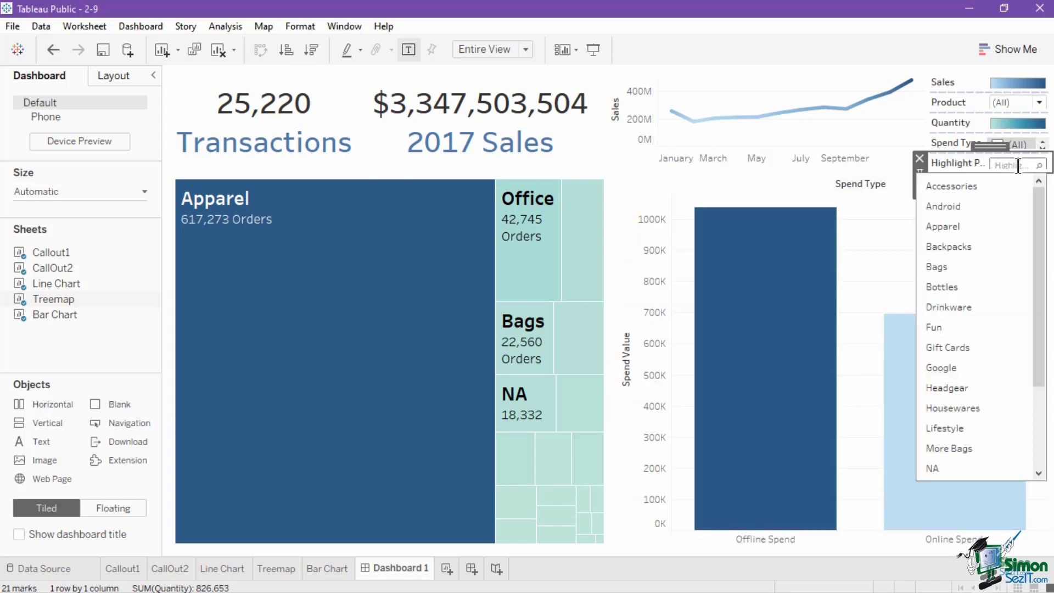
pyautogui.write('Bags')
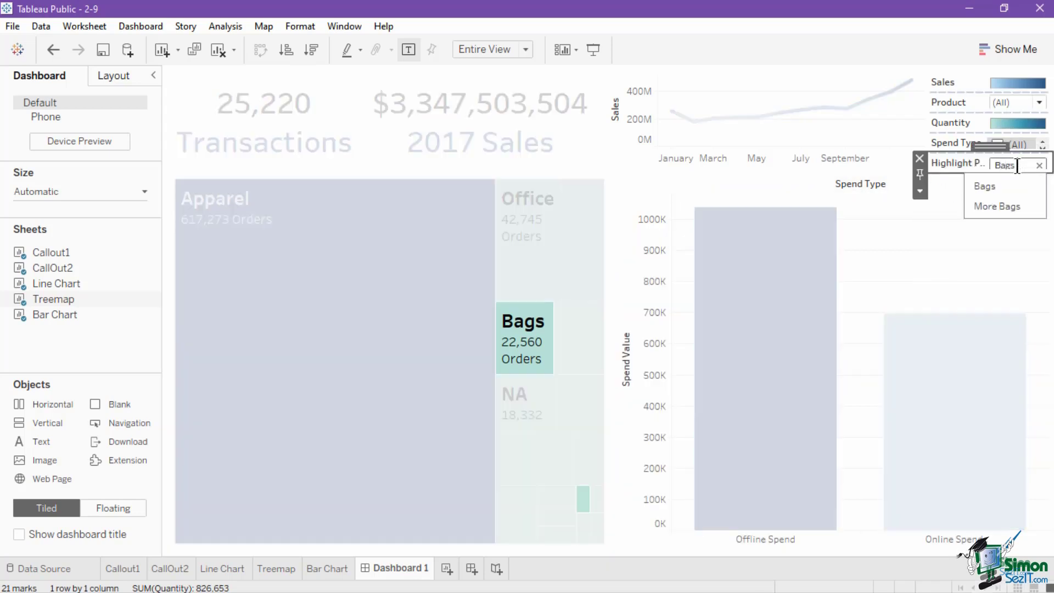
pyautogui.click(1005, 187)
pyautogui.moveTo(548, 366)
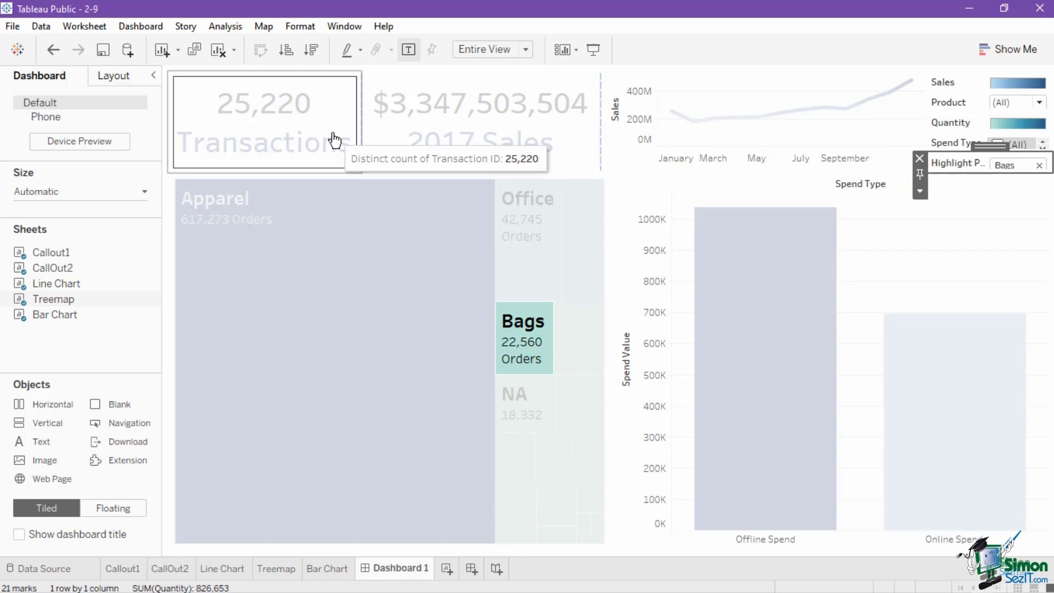
# Make the Sales color legend floating and move it over the upper part of the Line Chart.
pyautogui.click(61, 509)
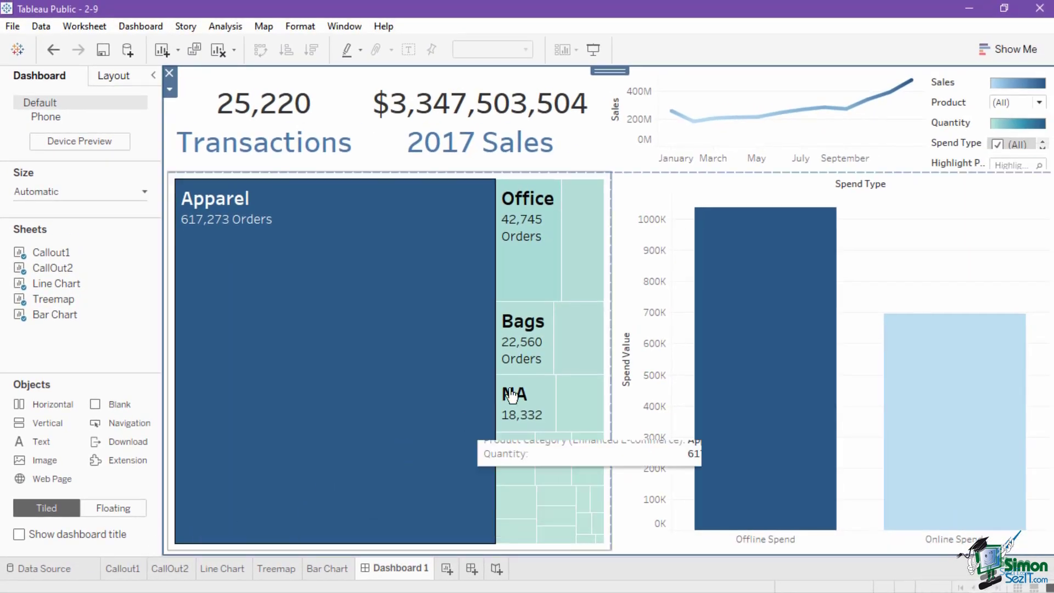
pyautogui.click(950, 82)
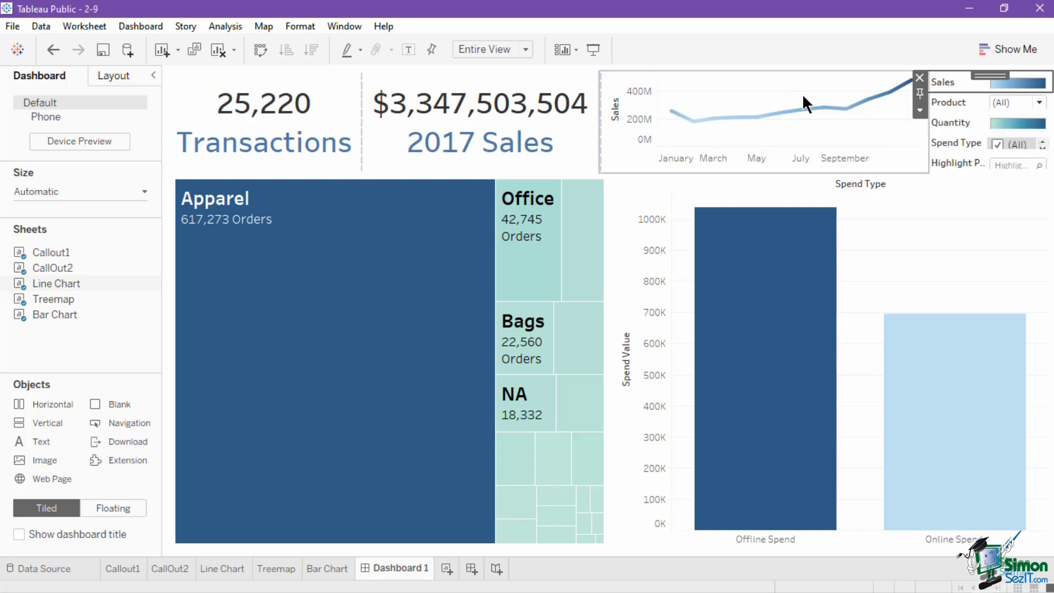
pyautogui.click(921, 109)
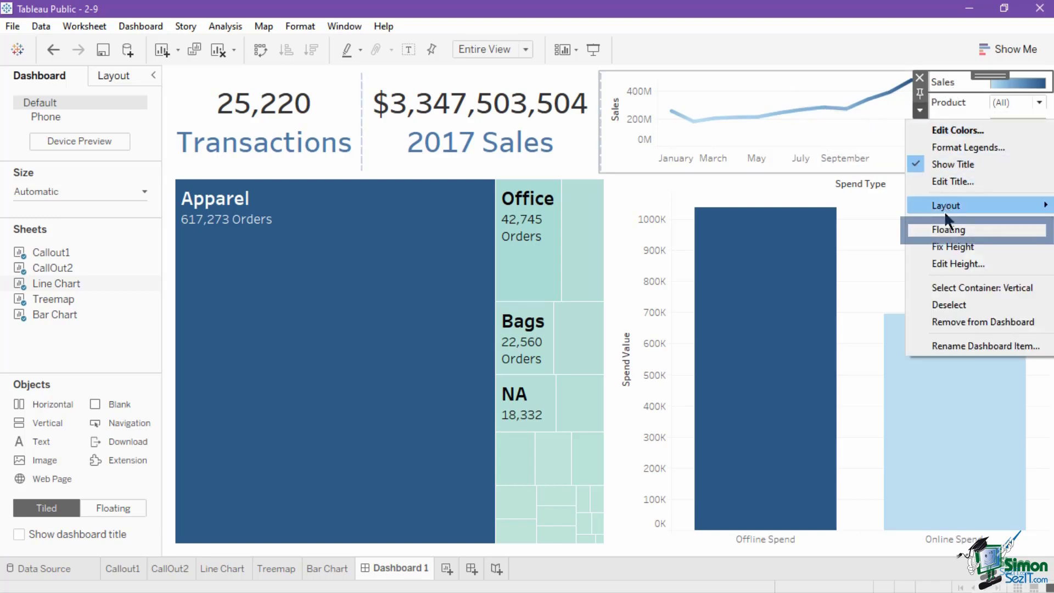
pyautogui.click(945, 231)
pyautogui.moveTo(967, 84); pyautogui.dragTo(728, 70)
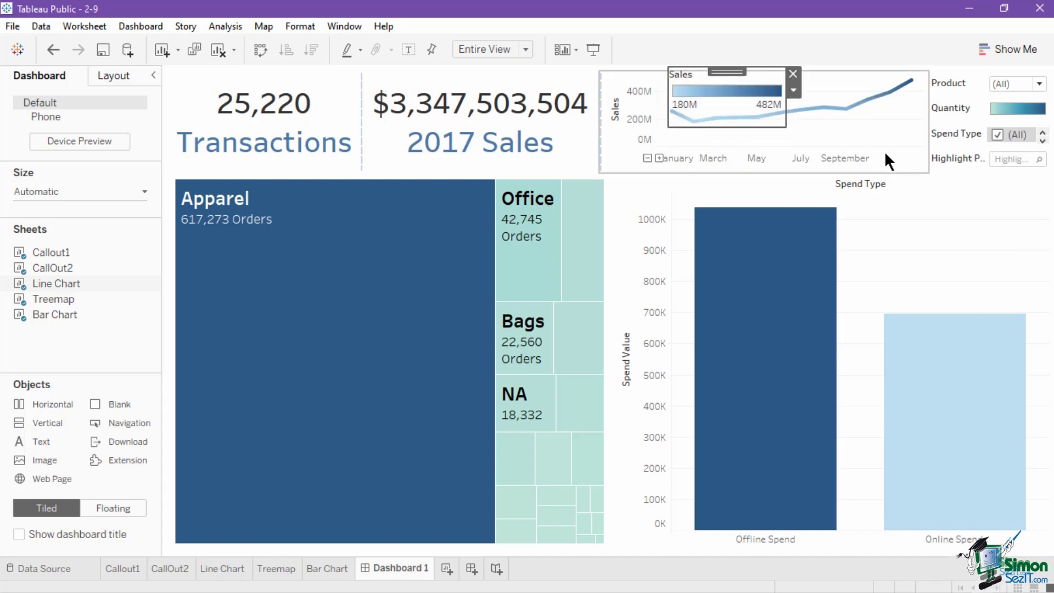
# Send the floating Sales legend backward in the floating order and show its position and size settings.
pyautogui.click(794, 90)
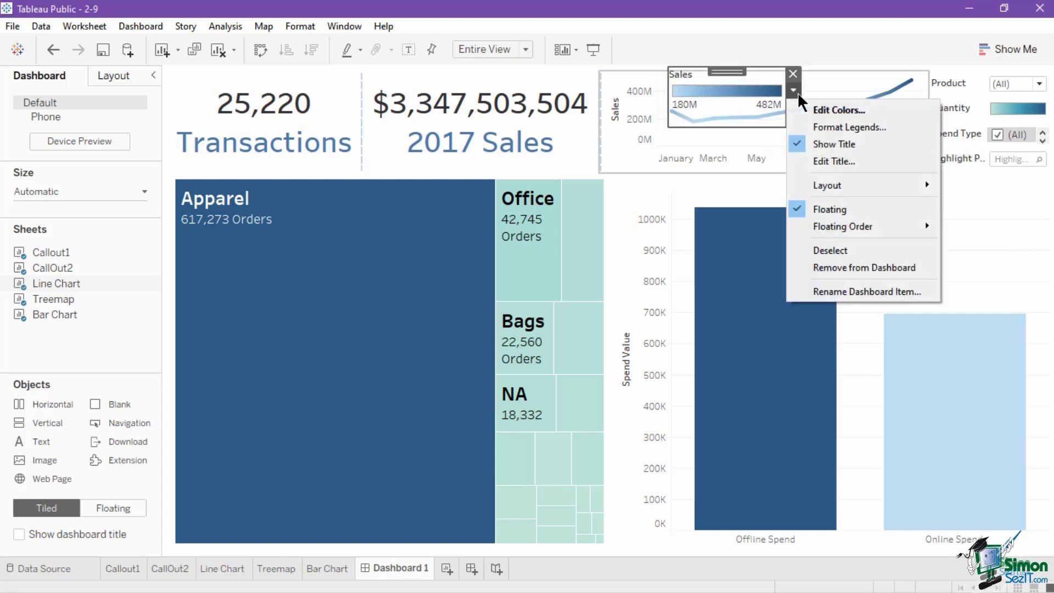
pyautogui.moveTo(845, 225)
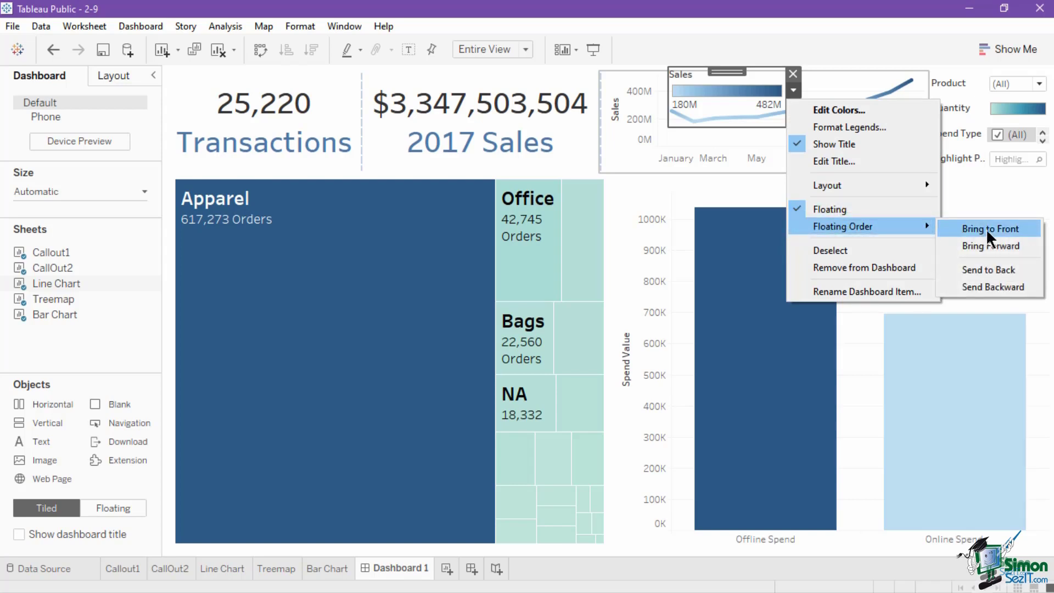
pyautogui.click(984, 285)
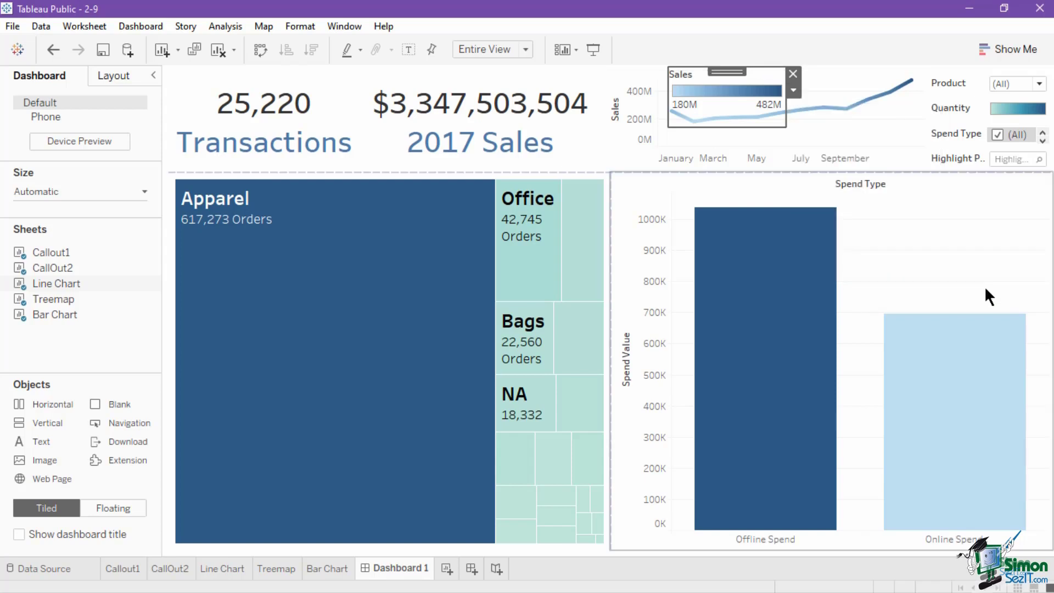
pyautogui.click(784, 129)
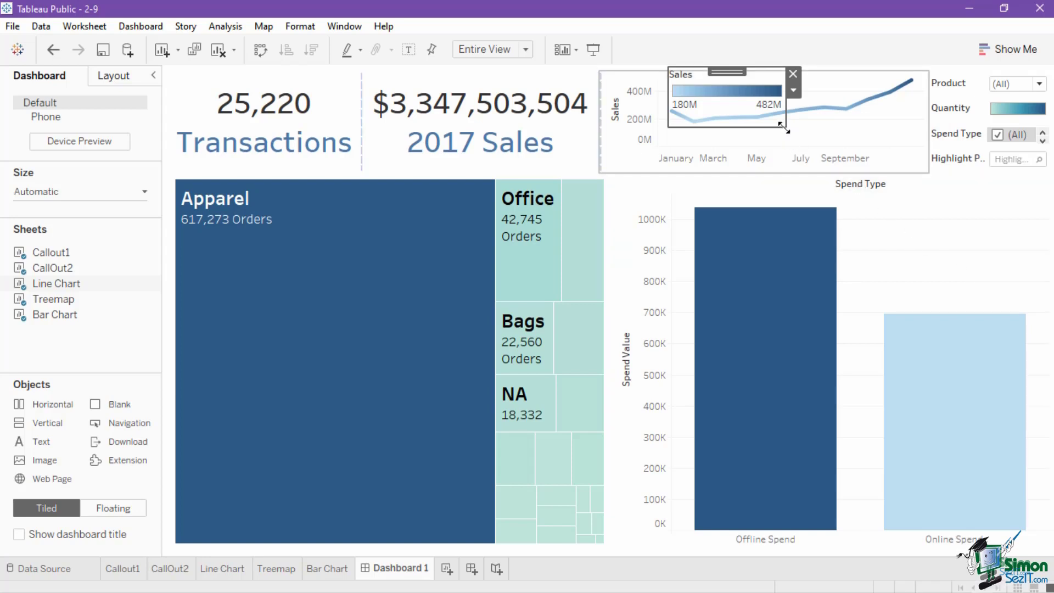
pyautogui.click(464, 110)
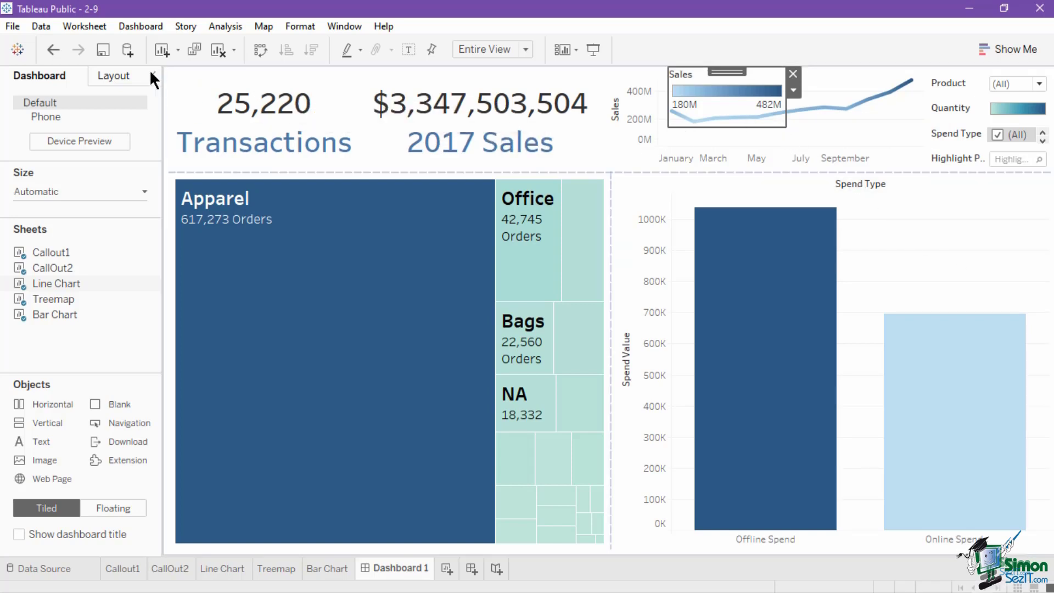
pyautogui.click(113, 76)
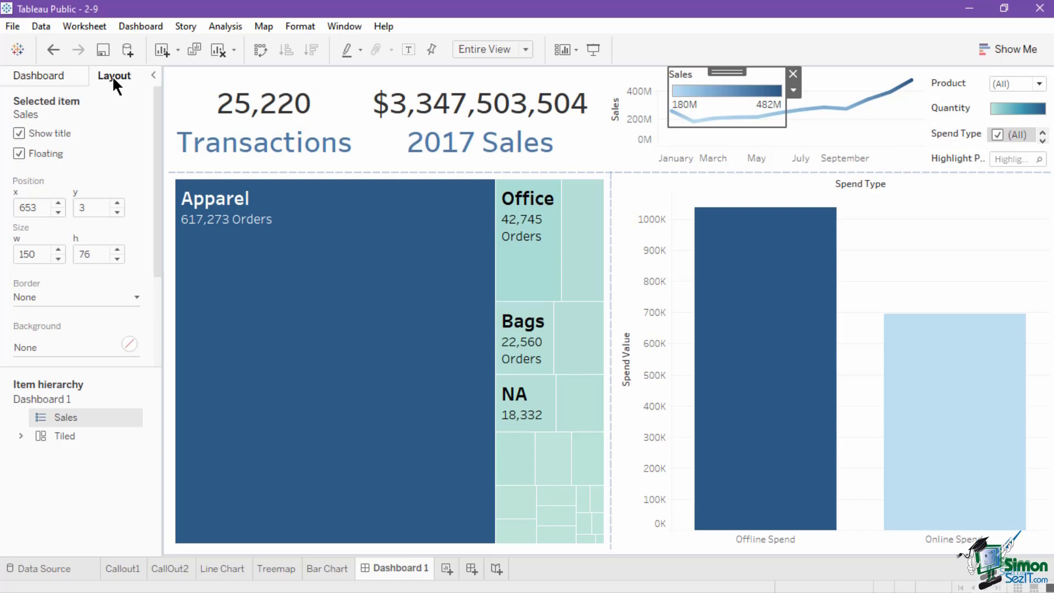
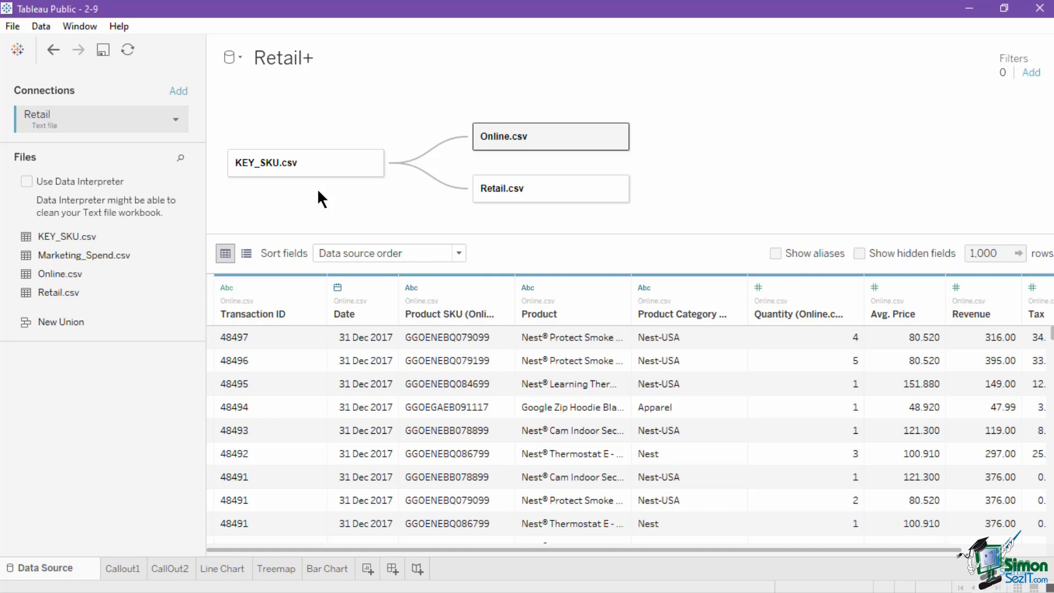
# Go through the existing sheets up to Bar Chart and create a new dashboard.
pyautogui.scroll(-10, 461, 387)
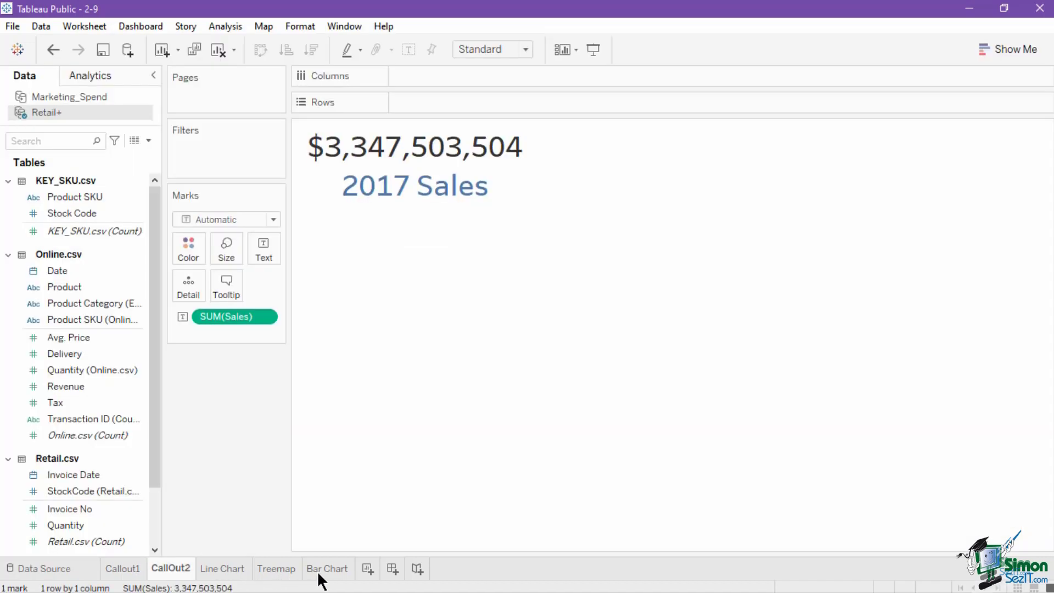
pyautogui.click(317, 571)
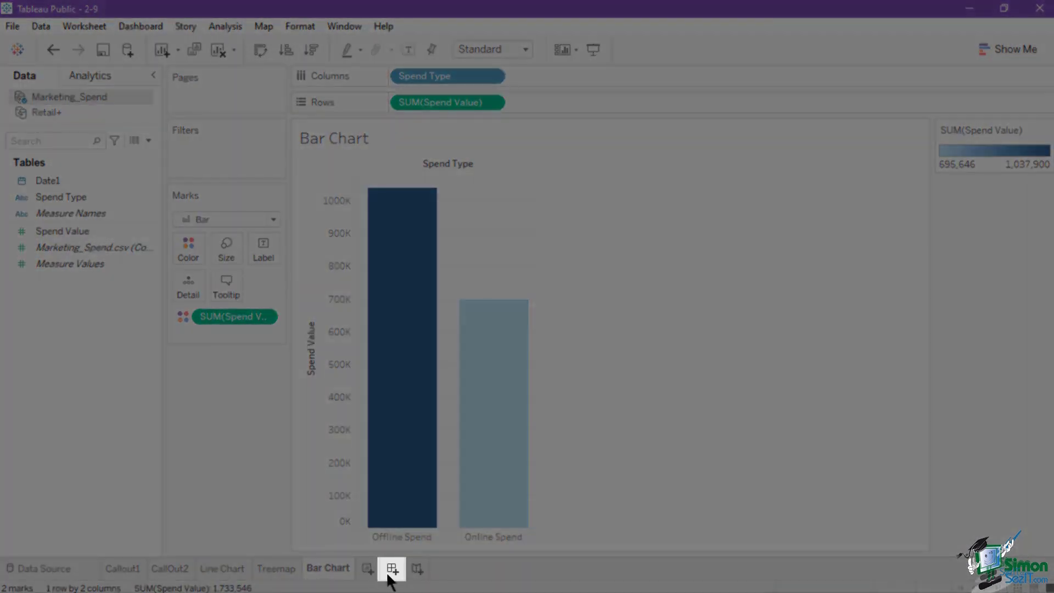
pyautogui.click(391, 571)
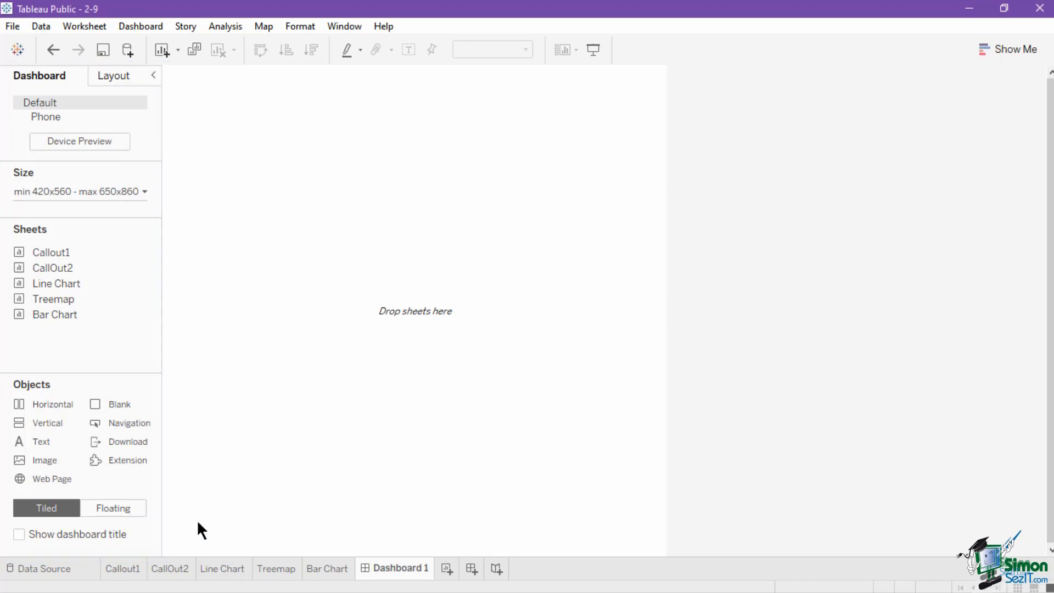
# Try the Fixed size option and its presets for the dashboard, and switch back to Range.
pyautogui.click(134, 193)
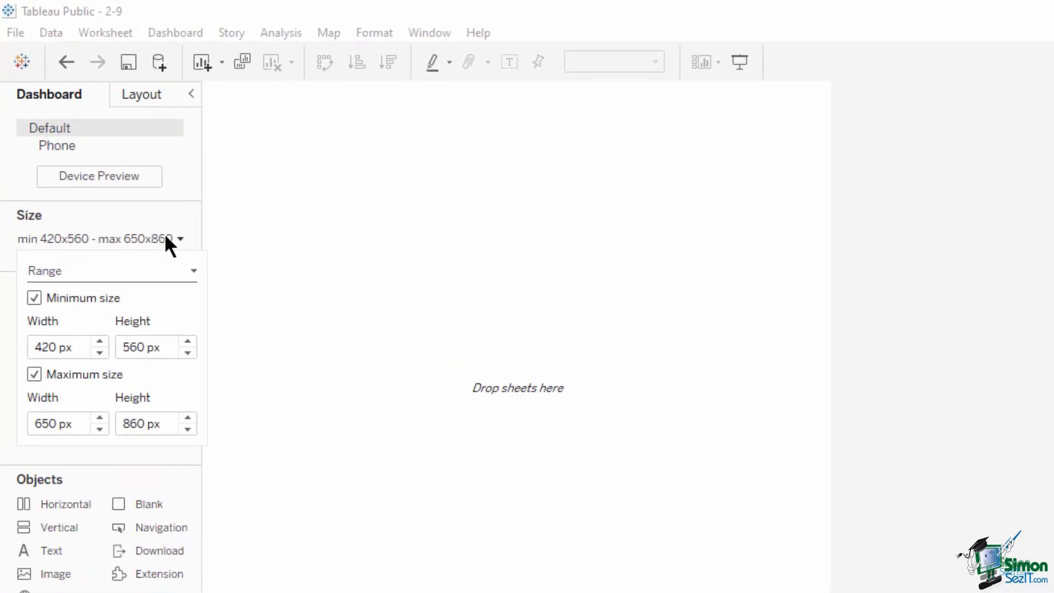
pyautogui.click(167, 268)
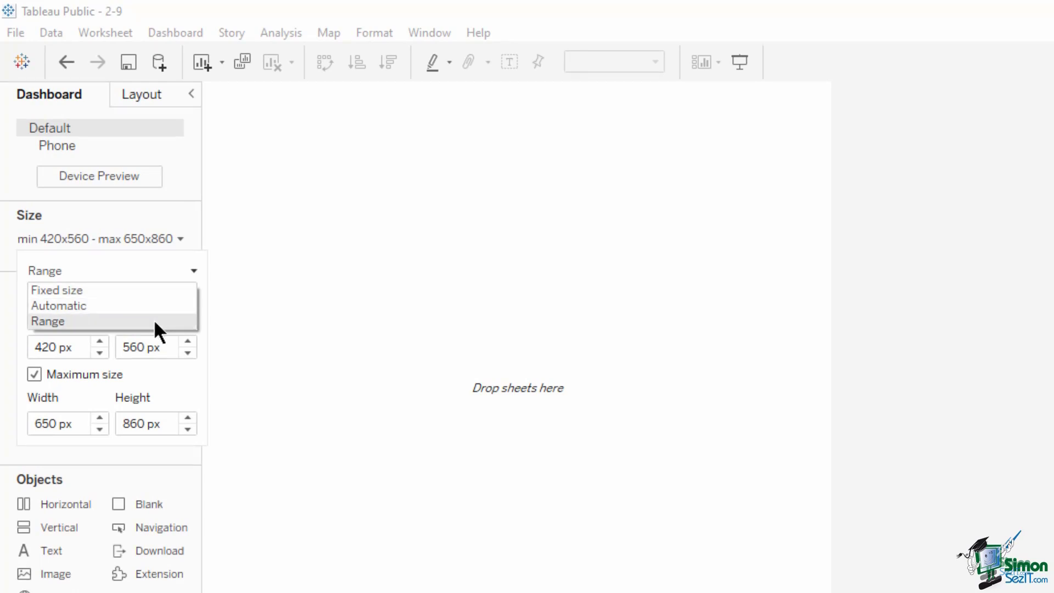
pyautogui.click(166, 288)
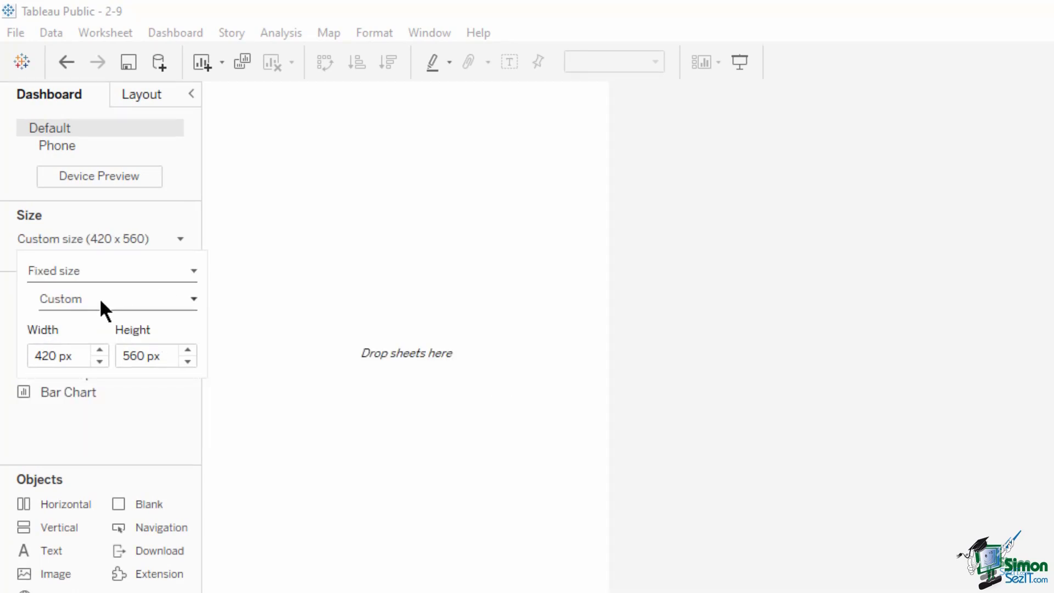
pyautogui.click(97, 298)
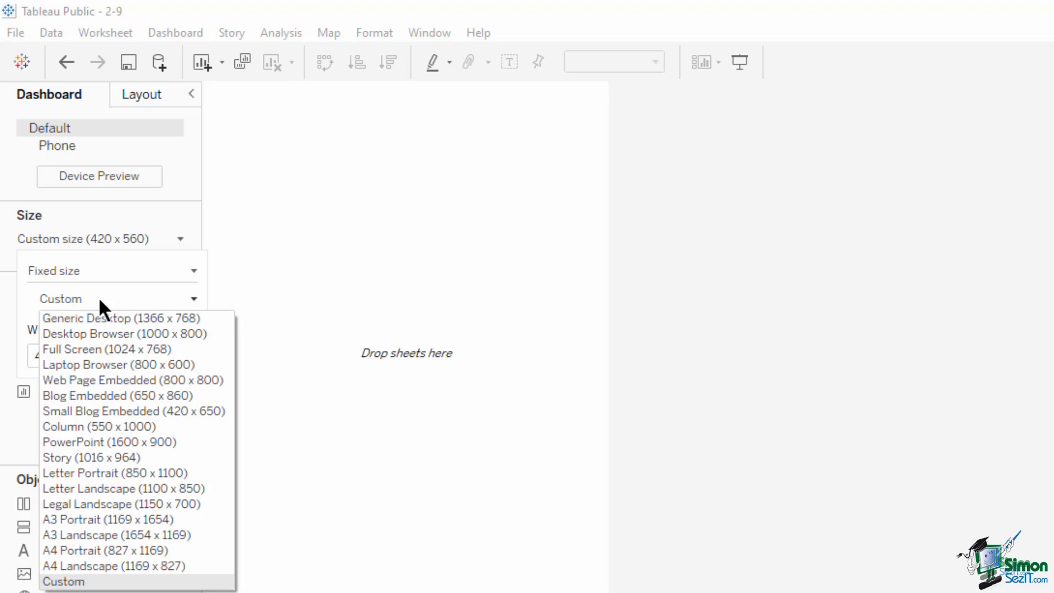
pyautogui.click(98, 296)
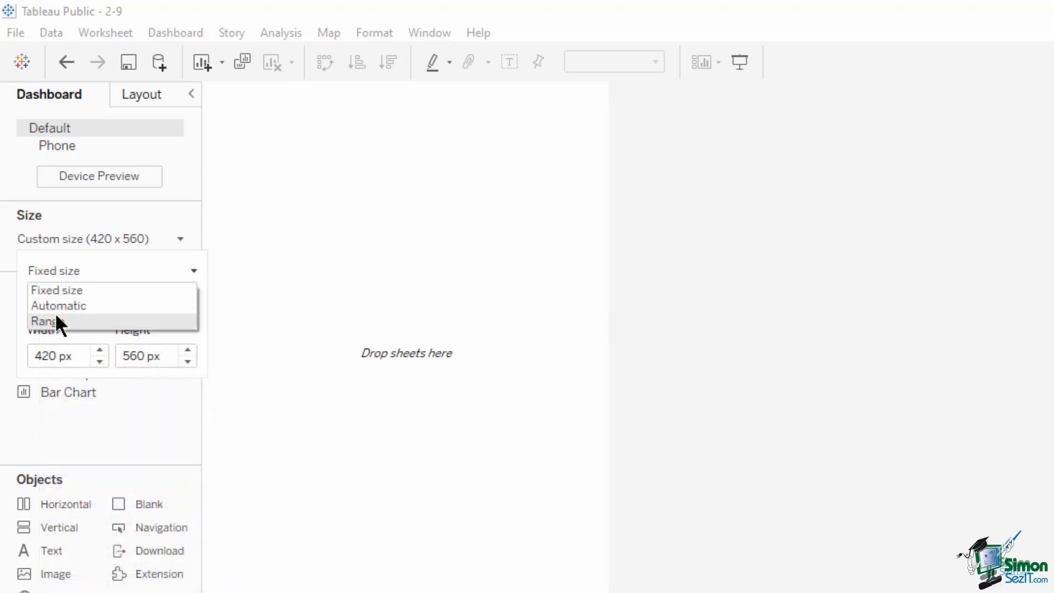
pyautogui.click(57, 322)
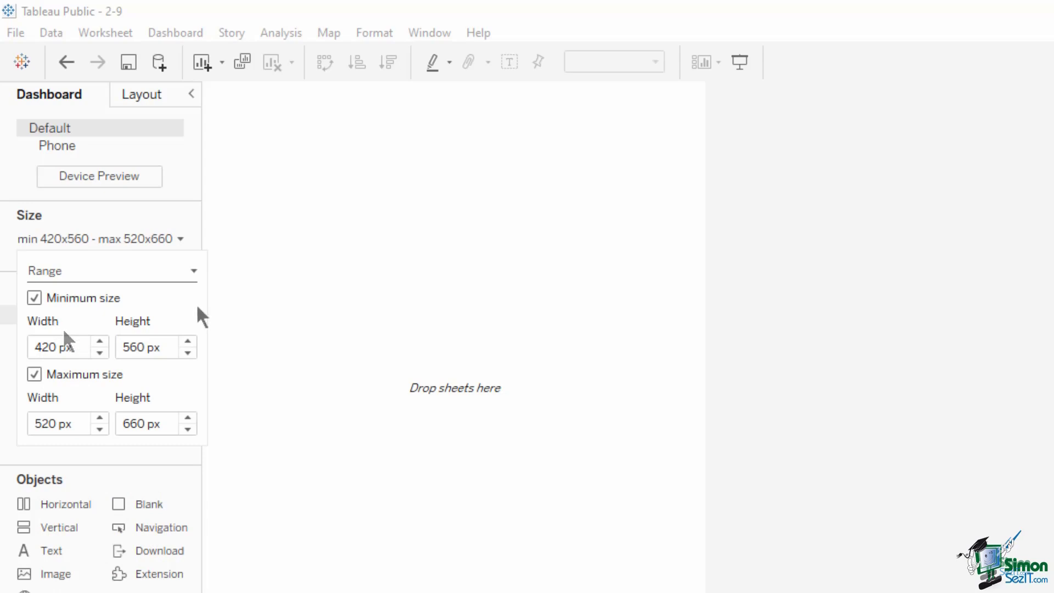
# Set the dashboard size to Automatic.
pyautogui.click(190, 276)
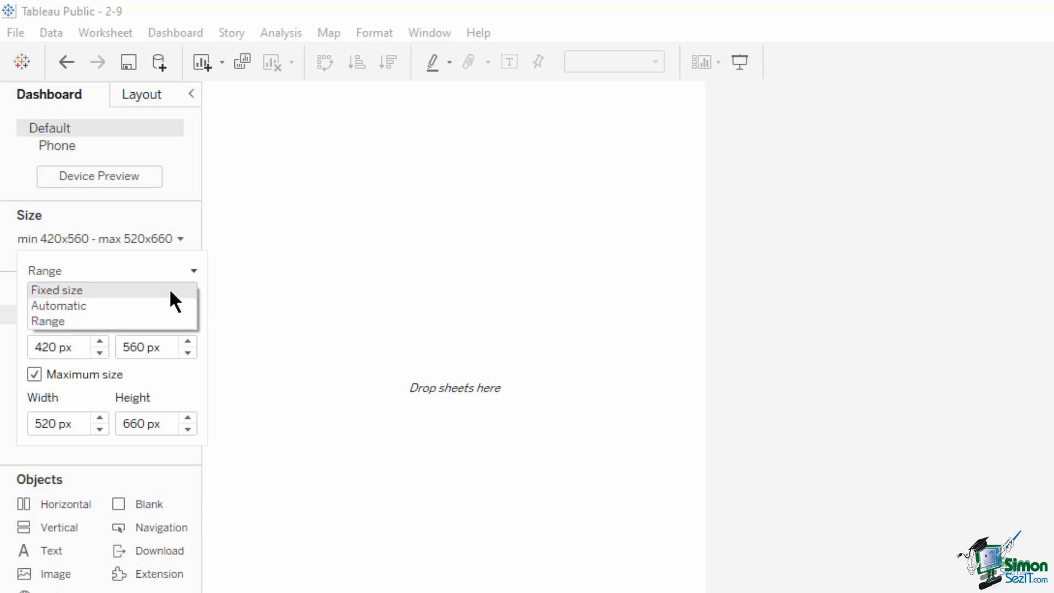
pyautogui.click(148, 305)
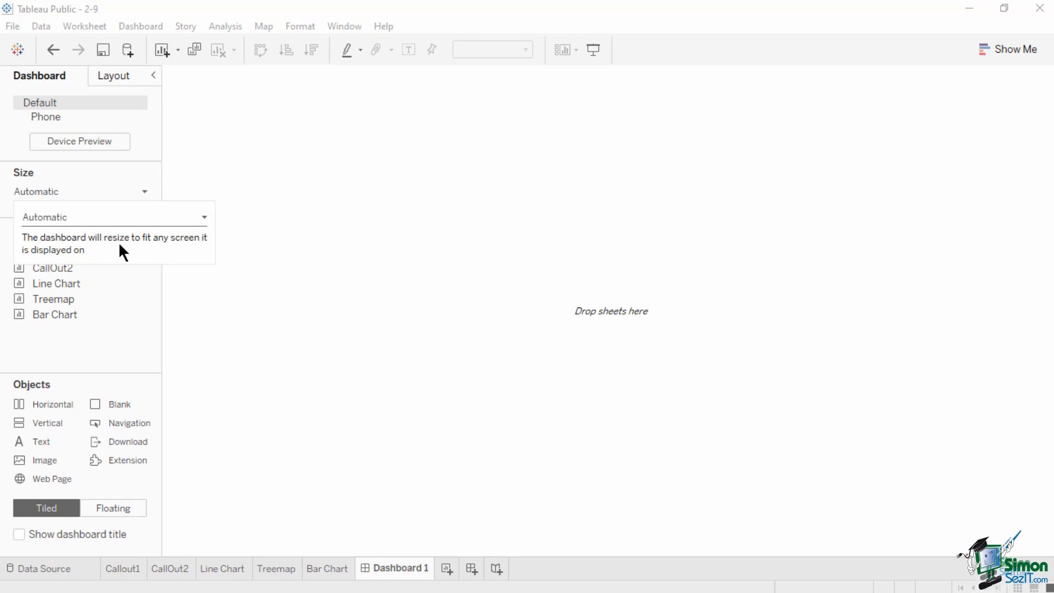
pyautogui.click(117, 242)
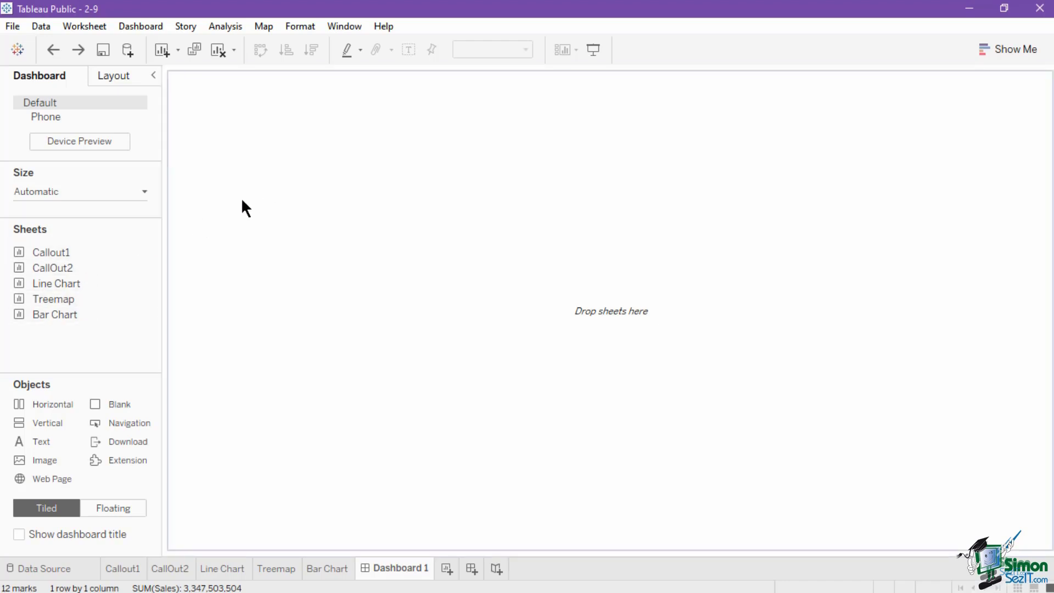
# Add a horizontal container that fills the empty dashboard.
pyautogui.moveTo(103, 249); pyautogui.dragTo(240, 168)
pyautogui.moveTo(168, 241); pyautogui.dragTo(121, 248)
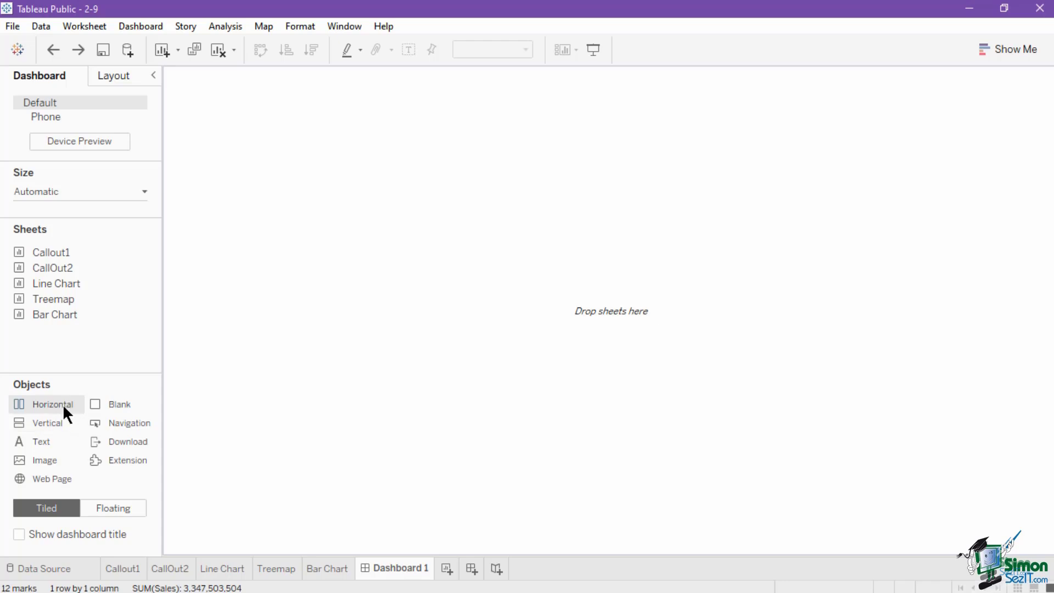
pyautogui.moveTo(64, 407); pyautogui.dragTo(285, 254)
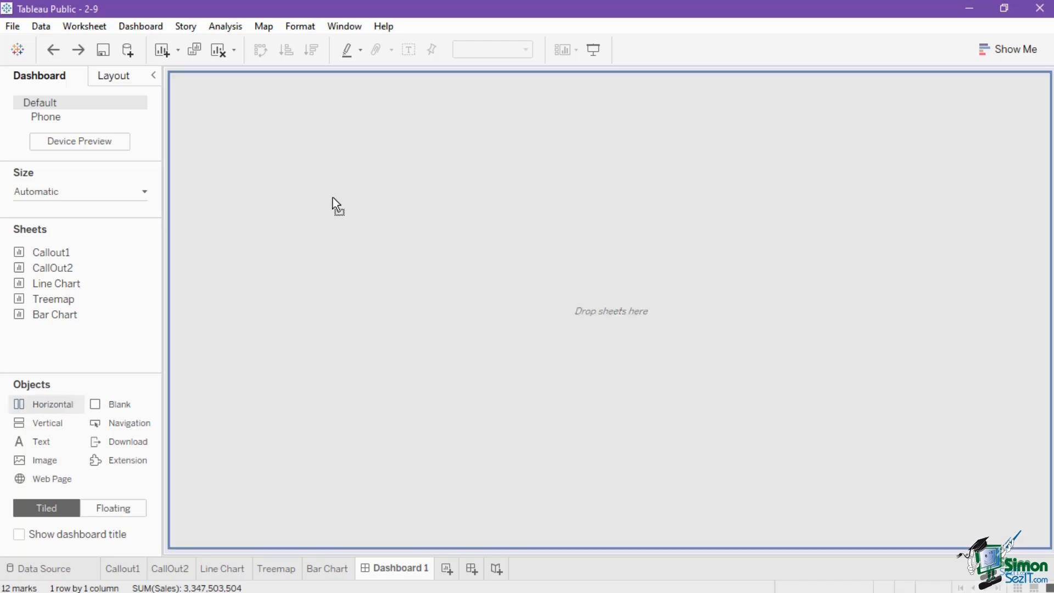
pyautogui.moveTo(333, 198); pyautogui.dragTo(332, 197)
# Place Callout1, CallOut2 and Line Chart side by side in the dashboard's horizontal container.
pyautogui.moveTo(100, 253); pyautogui.dragTo(307, 239)
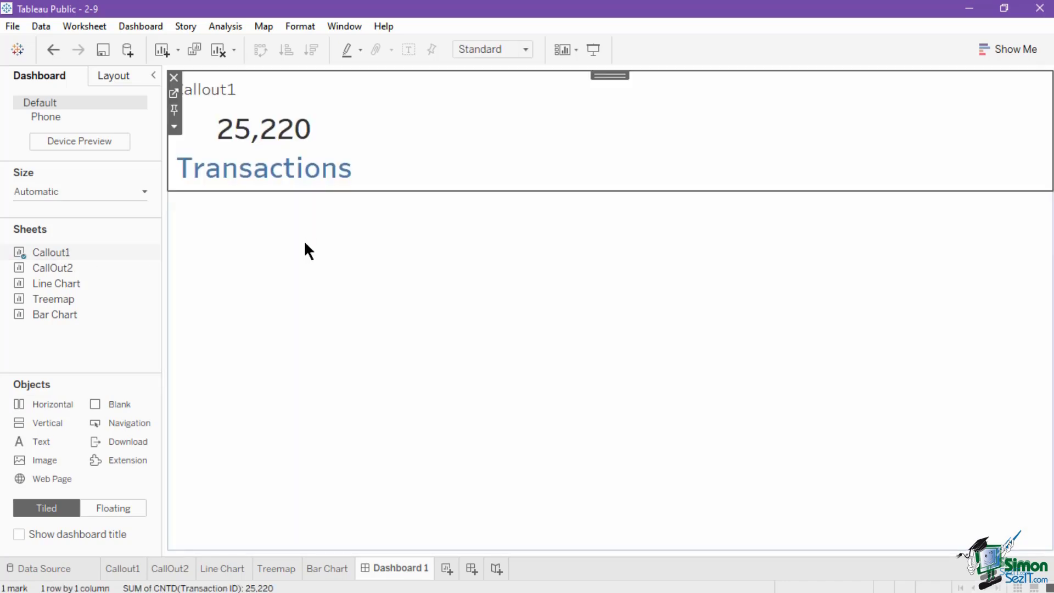
pyautogui.moveTo(78, 270); pyautogui.dragTo(743, 207)
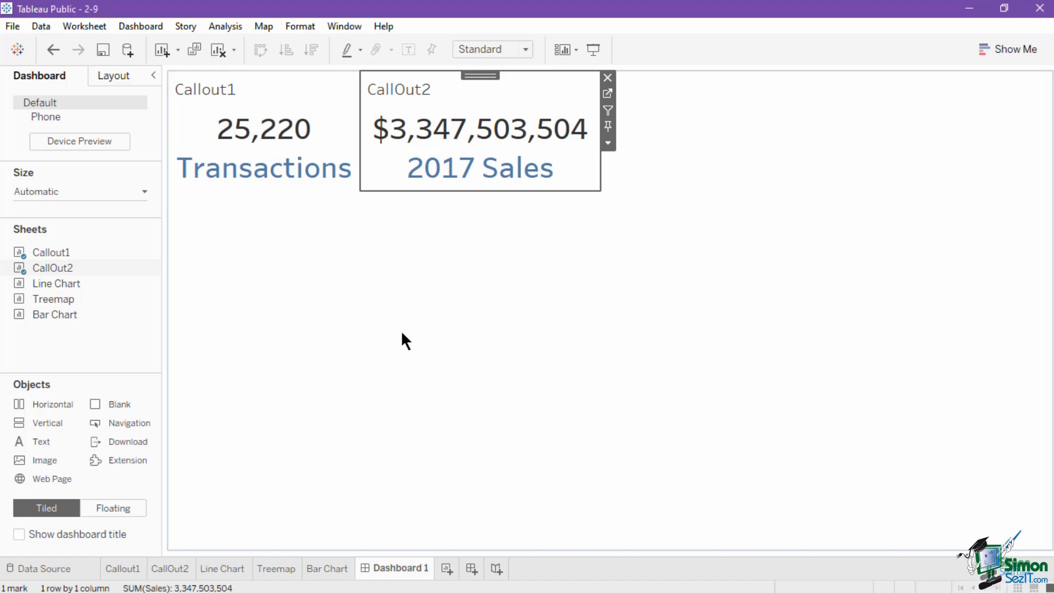
pyautogui.moveTo(65, 283)
pyautogui.mouseDown()
pyautogui.moveTo(52, 283)
pyautogui.moveTo(782, 177)
pyautogui.moveTo(783, 162)
pyautogui.mouseUp()
# Hide the titles of the Callout1, CallOut2 and Line Chart sheets on the dashboard.
pyautogui.rightClick(220, 94)
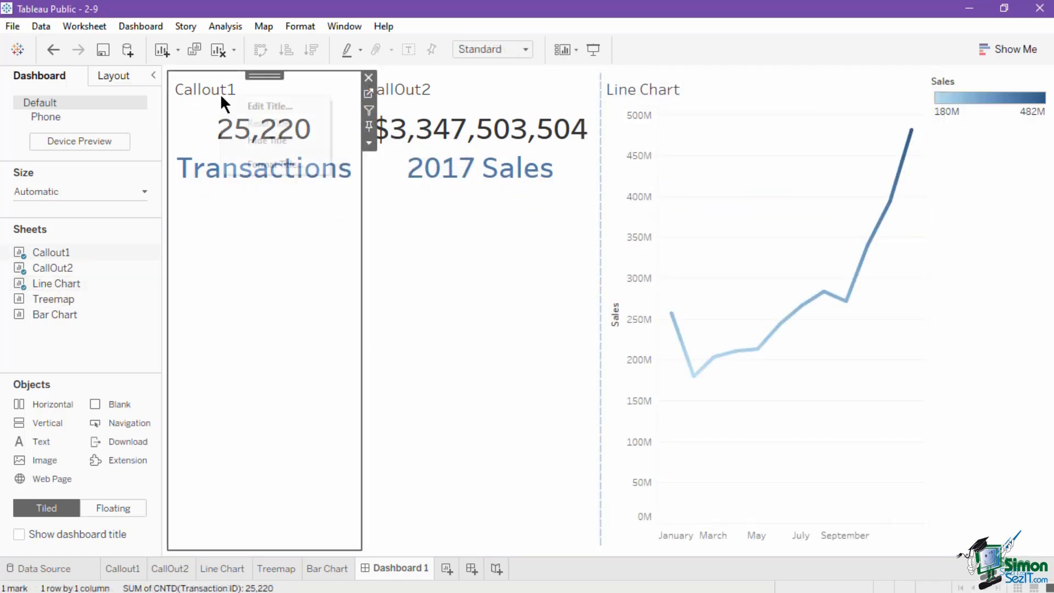
pyautogui.click(267, 140)
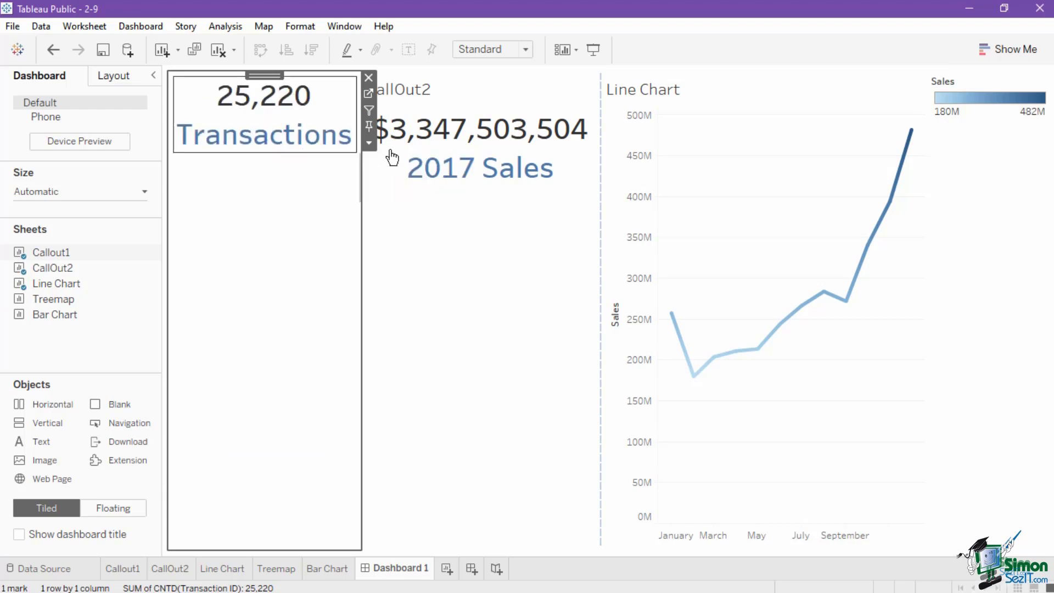
pyautogui.click(424, 91)
pyautogui.rightClick(442, 93)
pyautogui.click(468, 137)
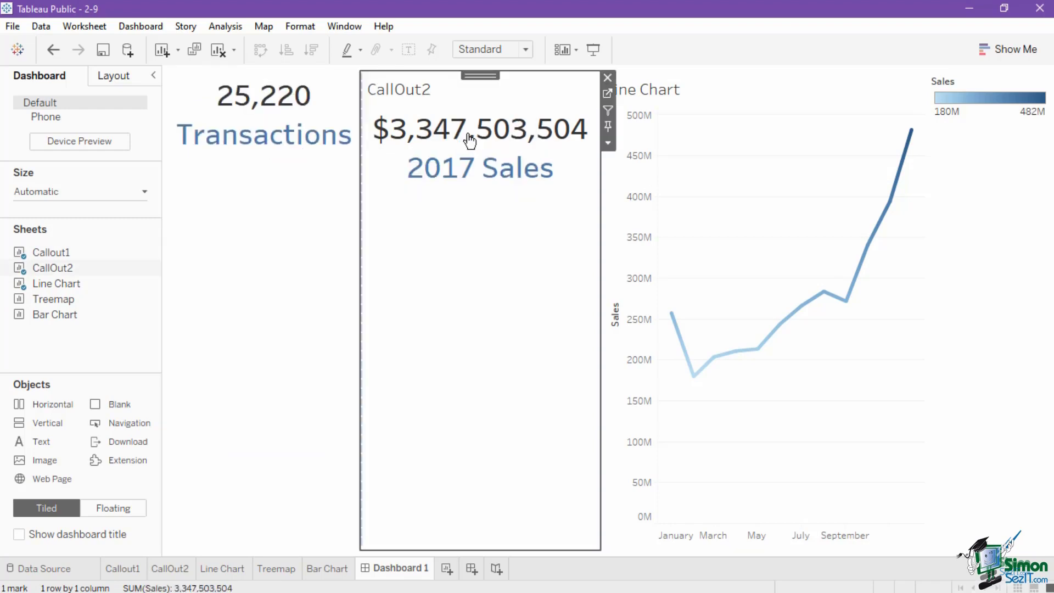
pyautogui.rightClick(658, 88)
pyautogui.click(696, 135)
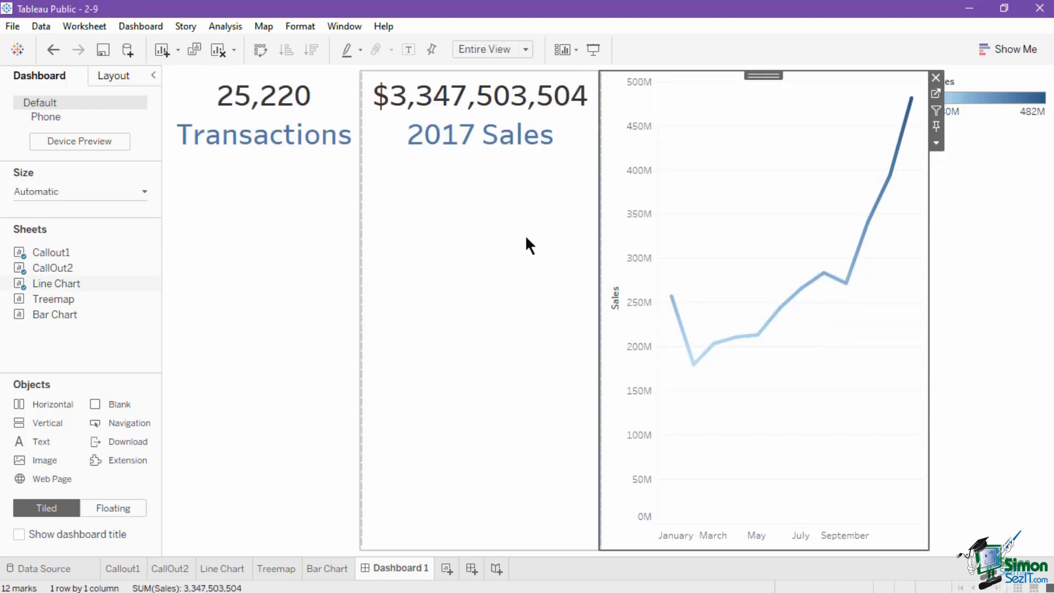
# Place Treemap and Bar Chart side by side beneath the callouts and line chart, and hide both of their titles.
pyautogui.moveTo(53, 299)
pyautogui.mouseDown()
pyautogui.moveTo(216, 324)
pyautogui.moveTo(321, 530)
pyautogui.moveTo(352, 548)
pyautogui.moveTo(553, 469)
pyautogui.mouseUp()
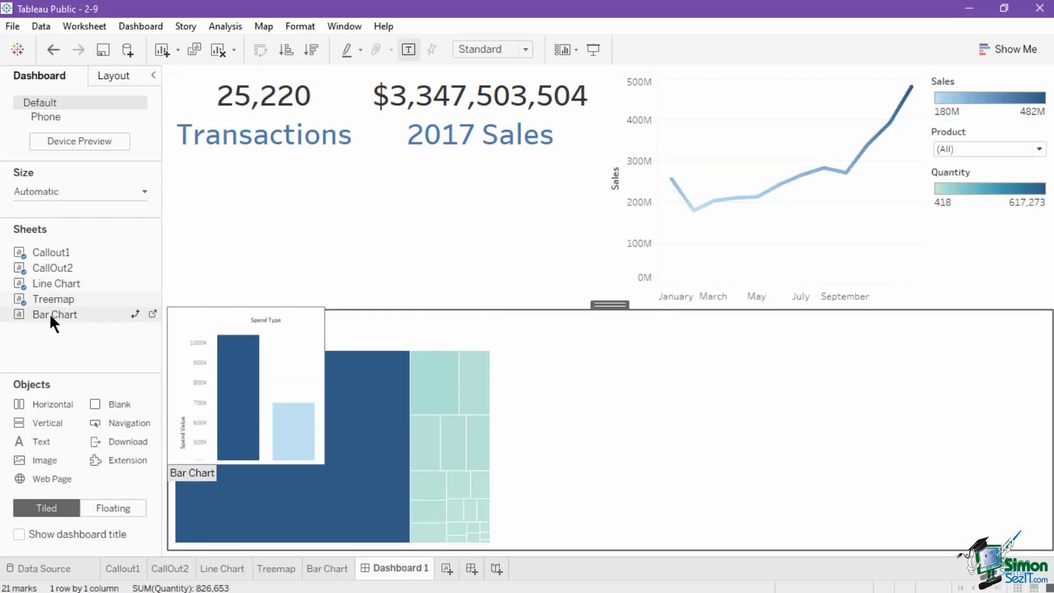
pyautogui.moveTo(50, 307); pyautogui.dragTo(941, 459)
pyautogui.rightClick(357, 324)
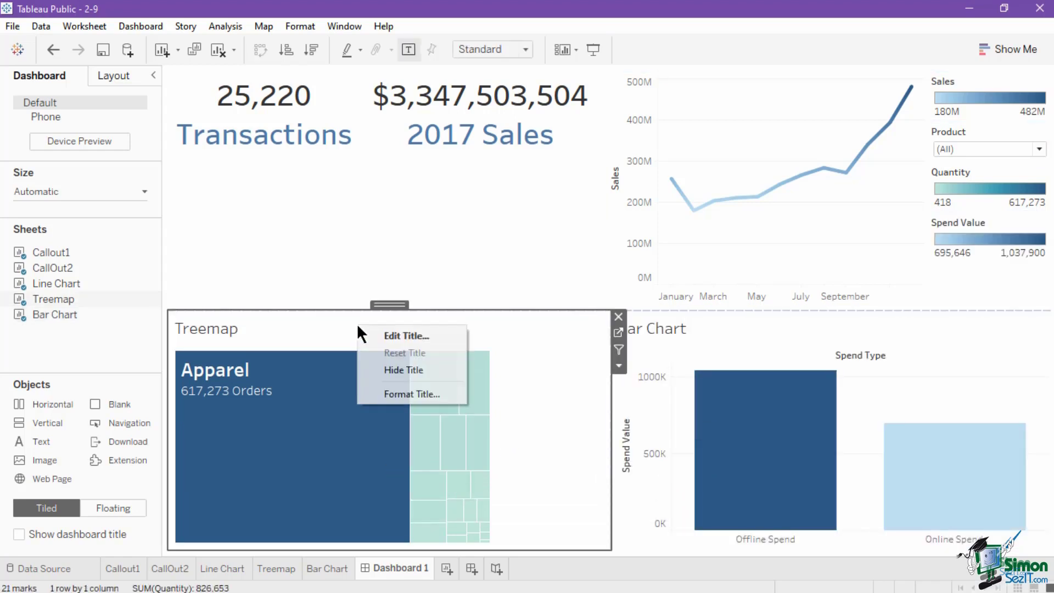
pyautogui.click(391, 368)
pyautogui.rightClick(815, 328)
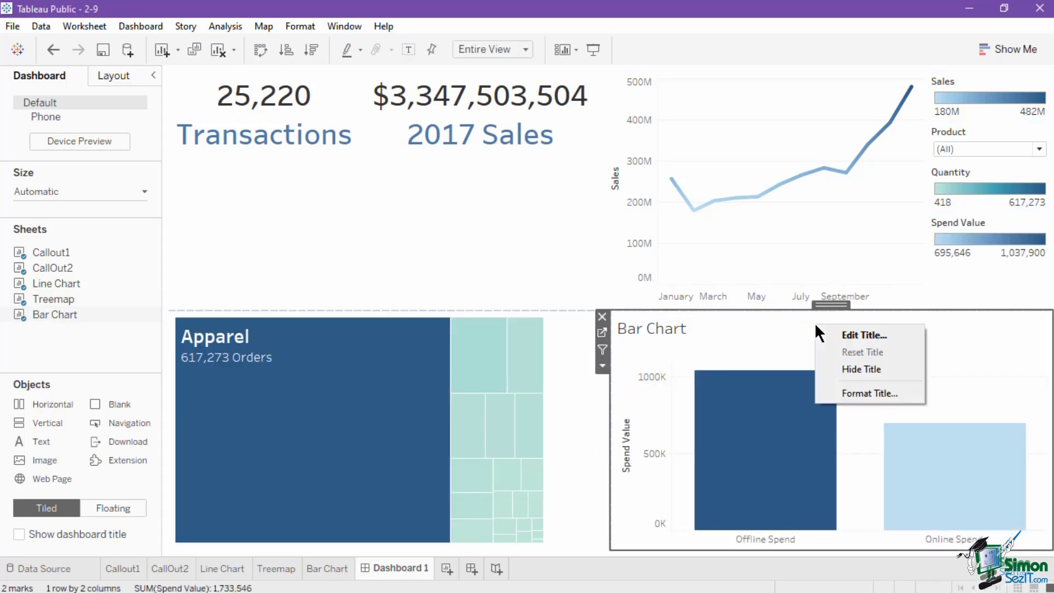
pyautogui.click(852, 367)
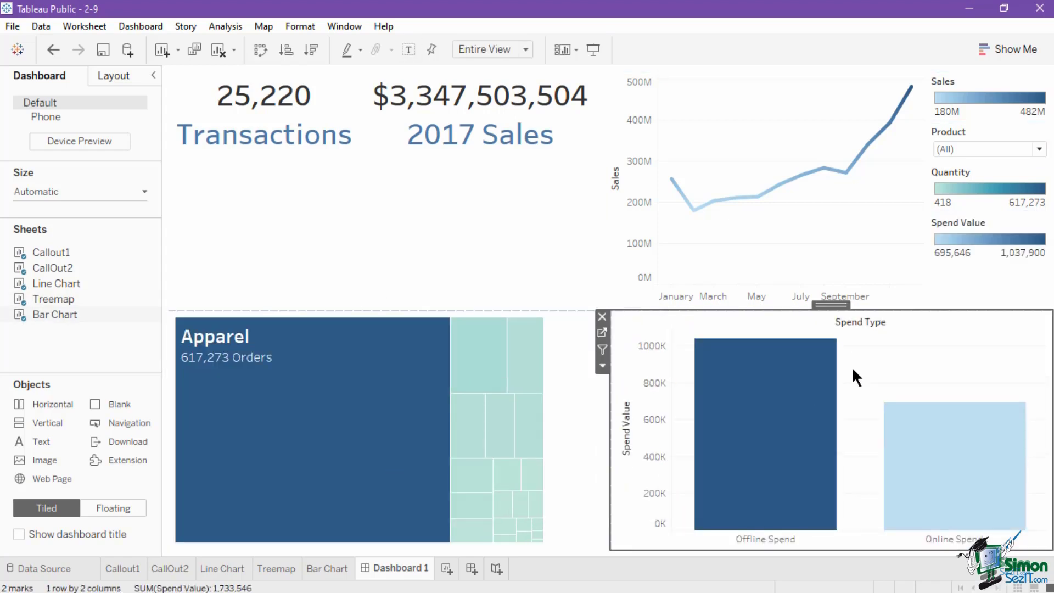
# Select the horizontal container holding CallOut2 and reduce its height to about the height of the callout text.
pyautogui.click(472, 292)
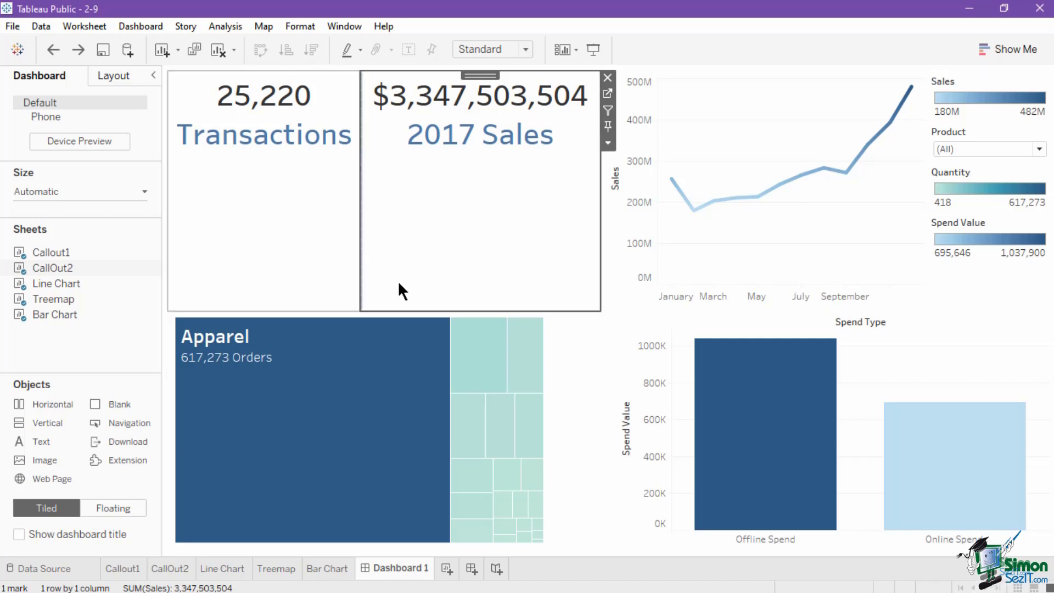
pyautogui.click(599, 312)
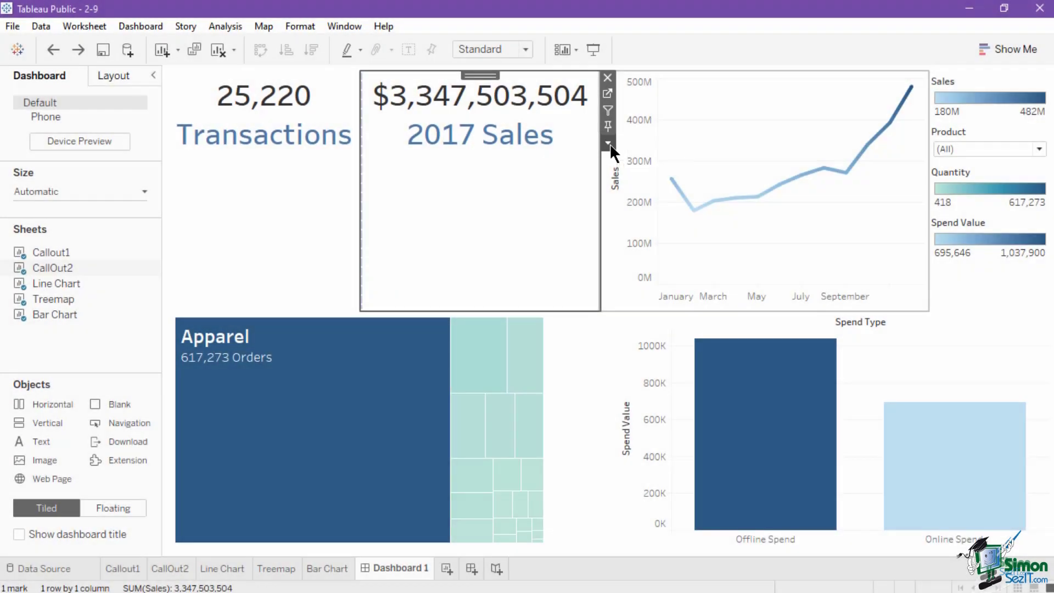
pyautogui.click(609, 143)
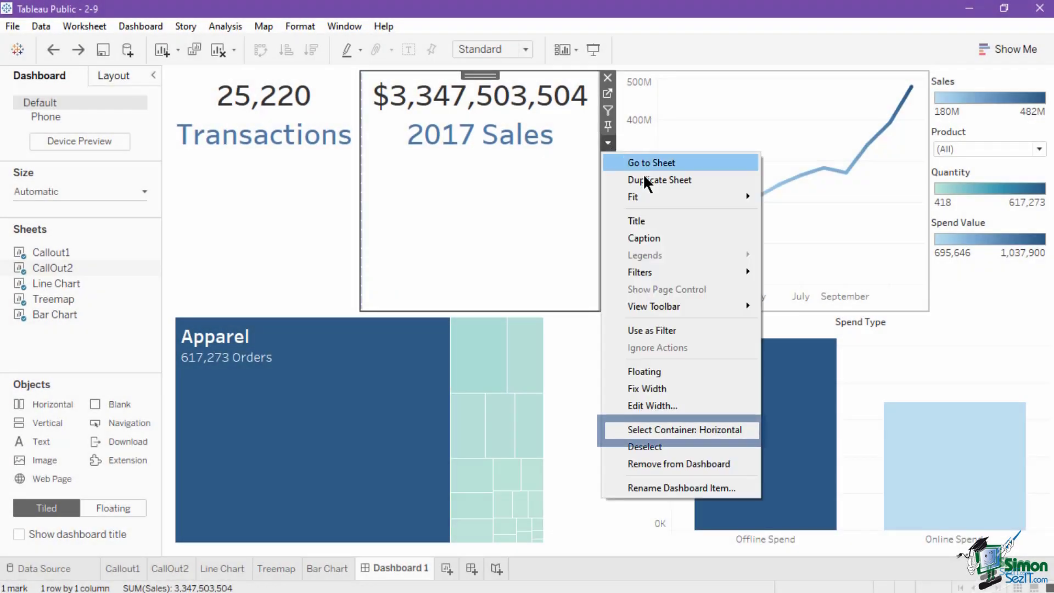
pyautogui.click(668, 429)
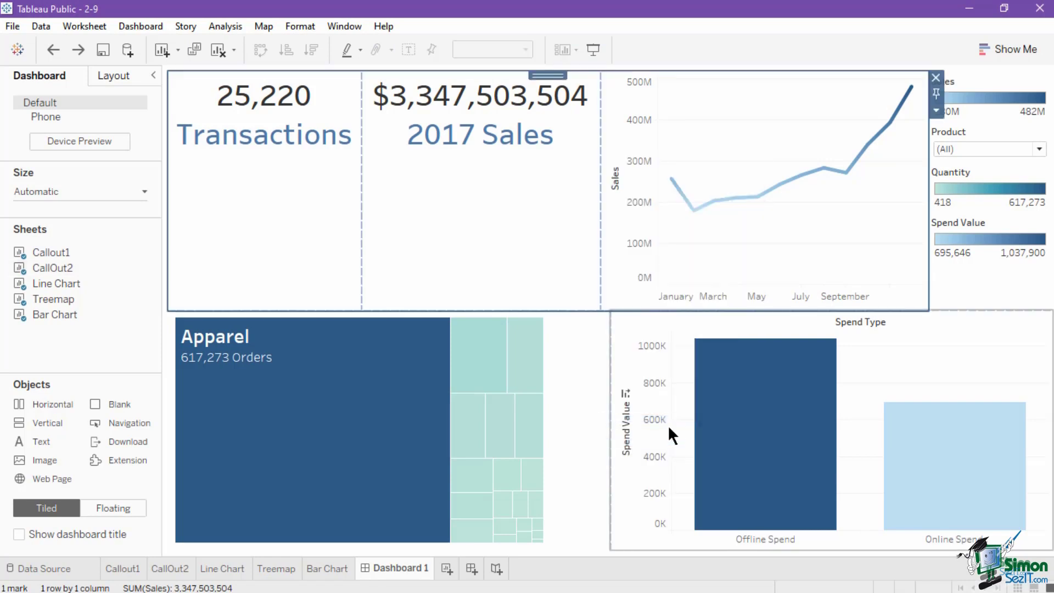
pyautogui.moveTo(669, 312); pyautogui.dragTo(675, 164)
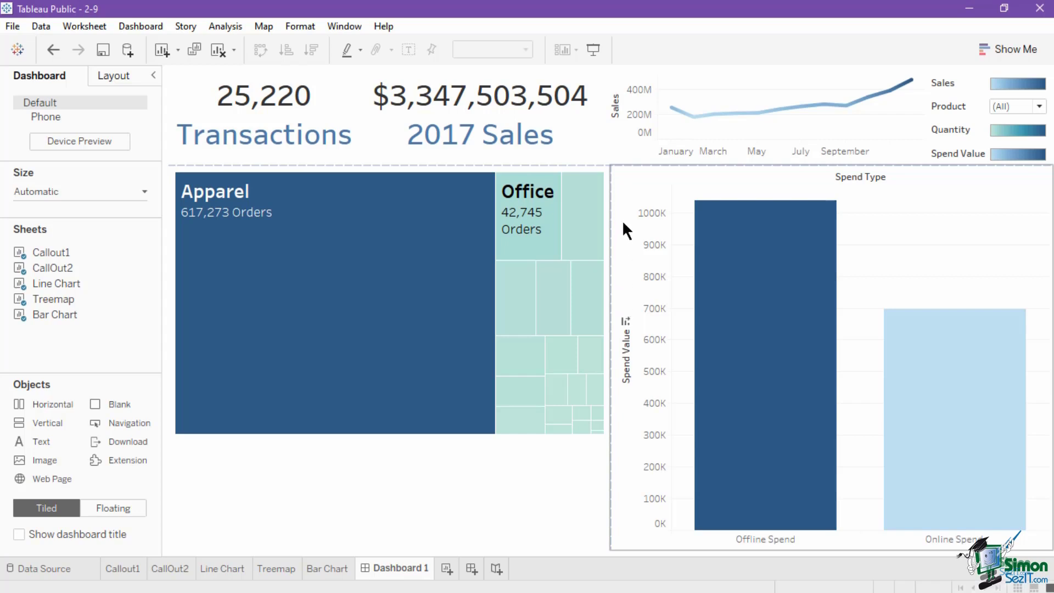
# Set the fit of both CallOut2 and Callout1 to Fit Height.
pyautogui.click(586, 155)
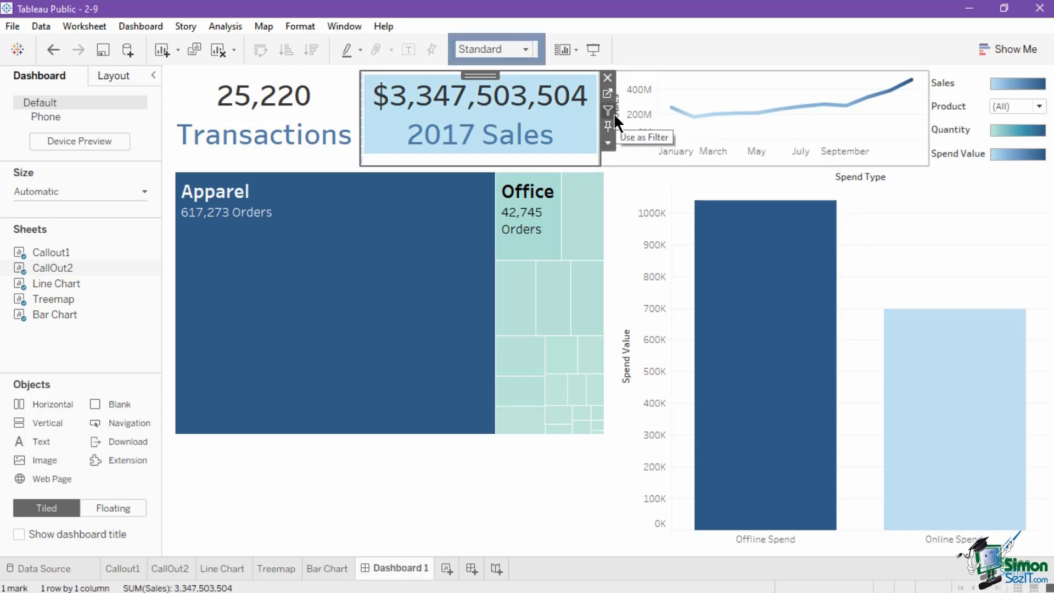
pyautogui.click(530, 48)
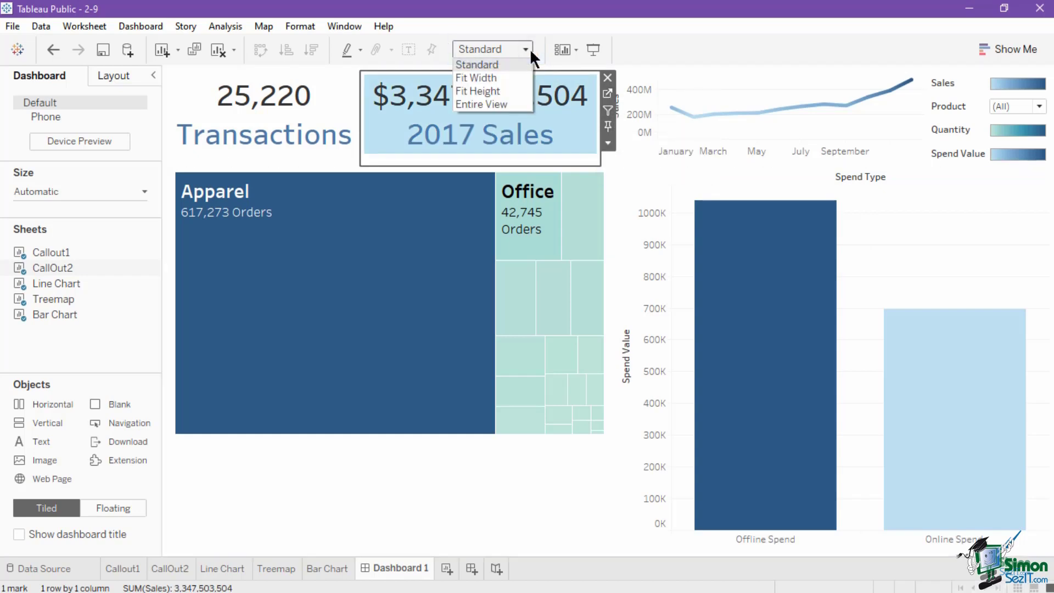
pyautogui.click(608, 141)
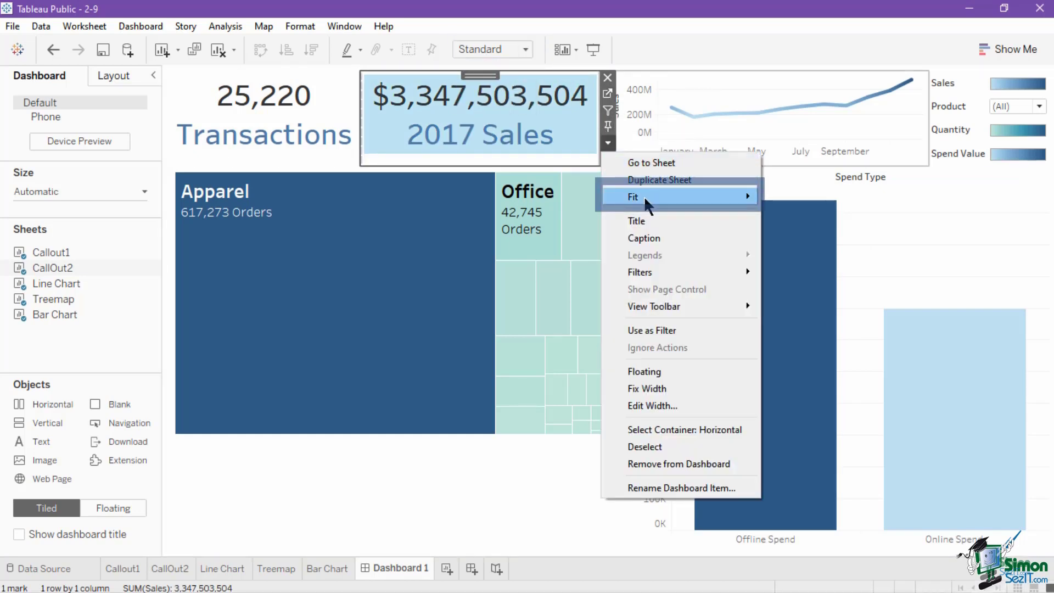
pyautogui.moveTo(644, 196)
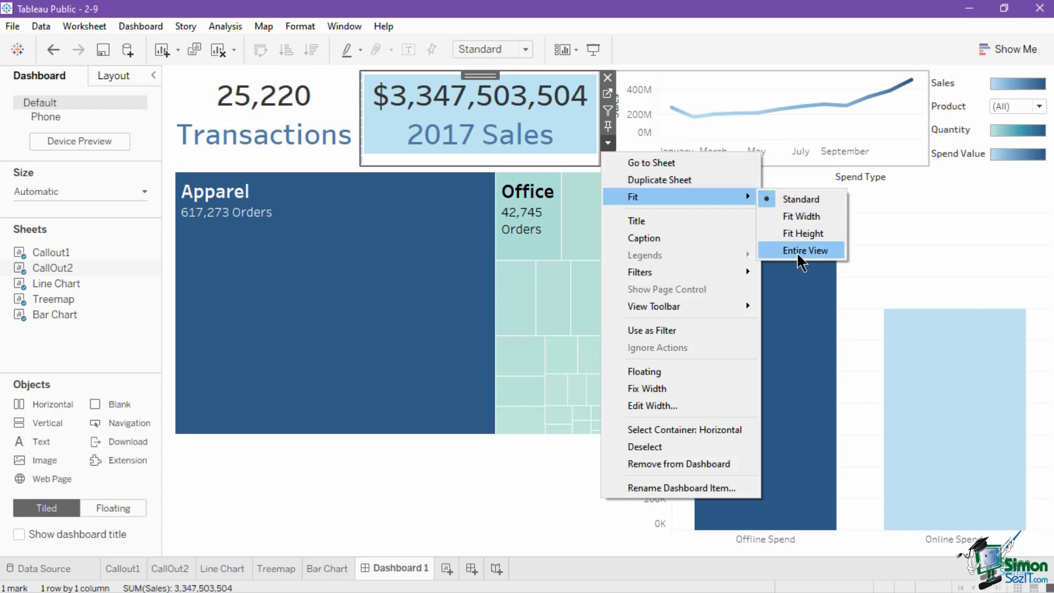
pyautogui.click(803, 234)
pyautogui.click(356, 145)
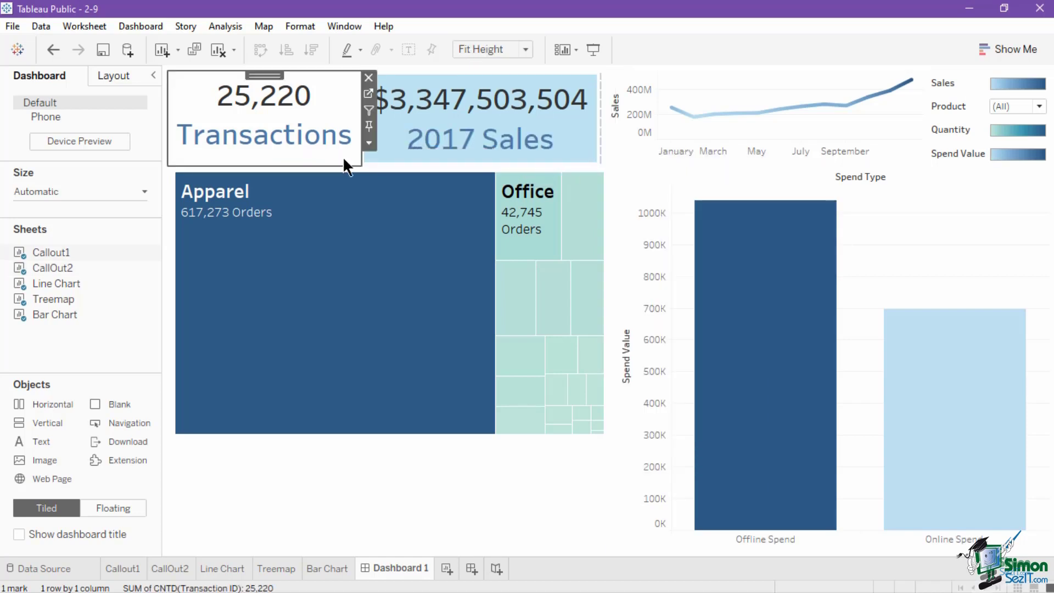
pyautogui.click(369, 143)
pyautogui.moveTo(494, 197)
pyautogui.click(551, 229)
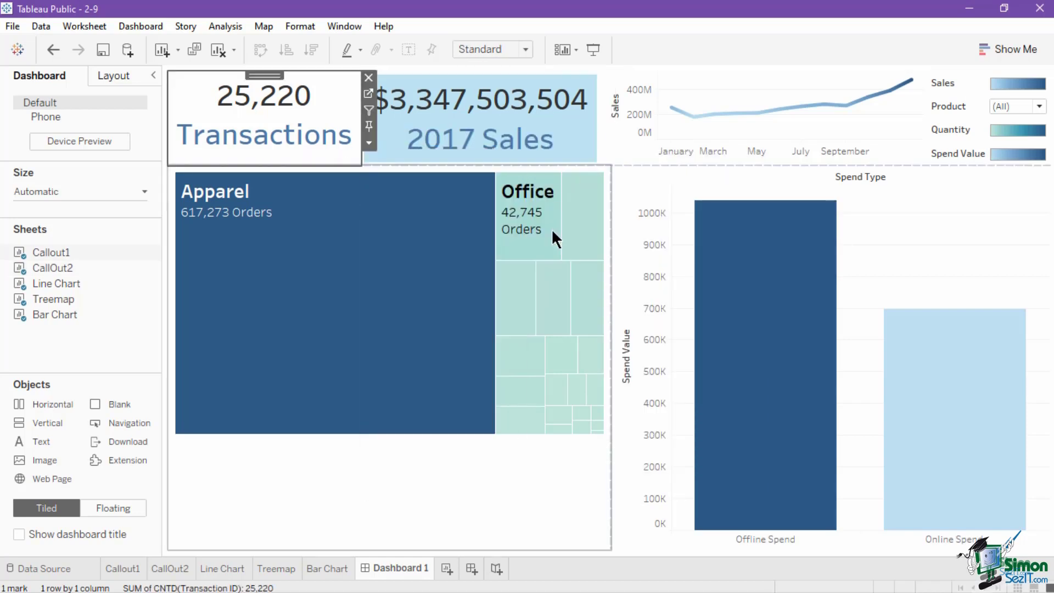
# Fit the Treemap to Entire View and replace the Spend Value legend with the bar chart's Spend Type filter.
pyautogui.click(549, 490)
pyautogui.click(619, 221)
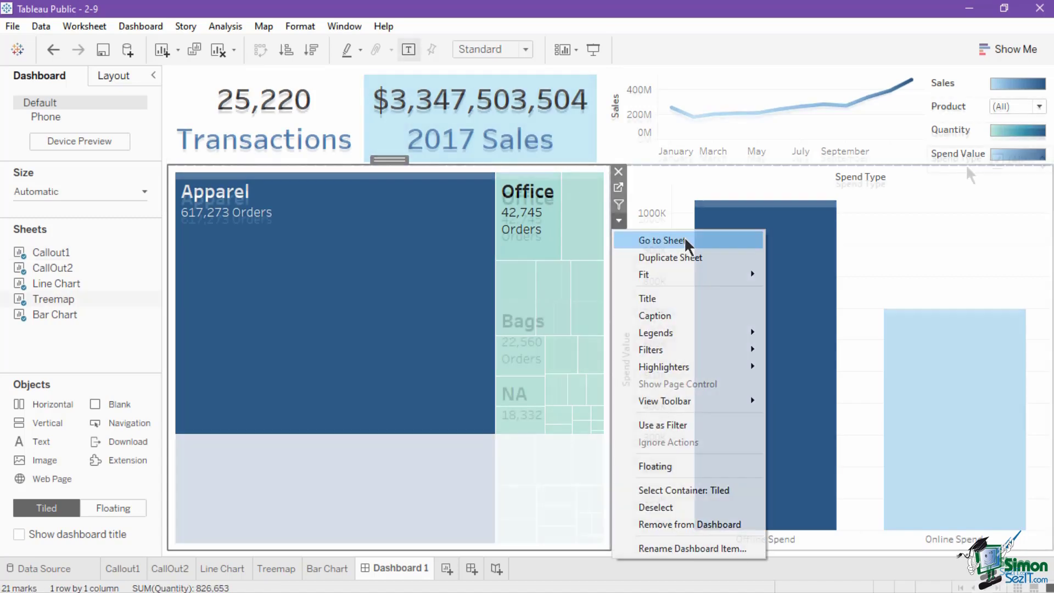
pyautogui.click(966, 163)
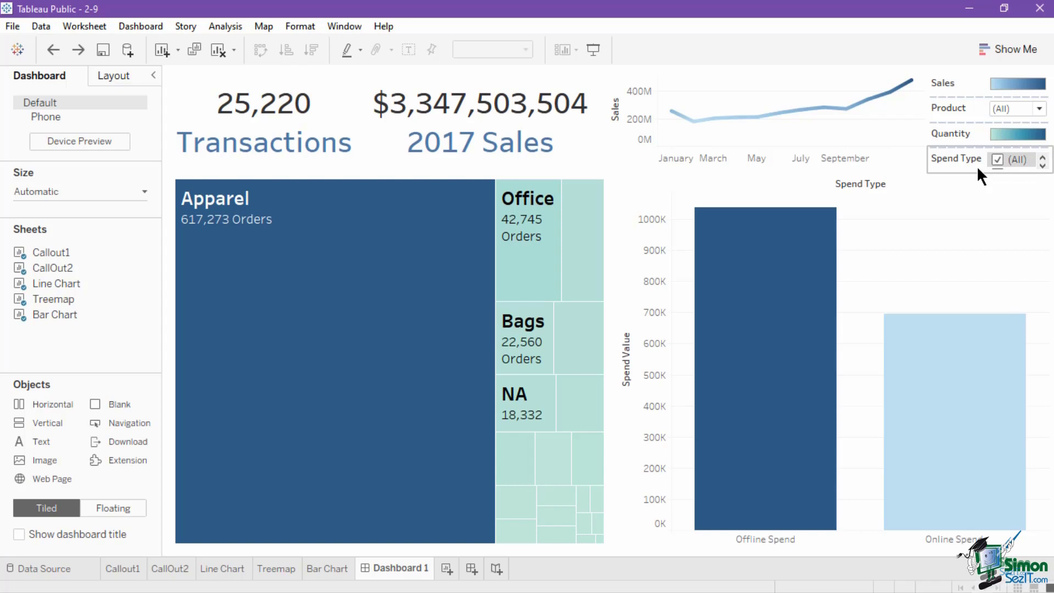
# Review the Spend Type filter's options, including which worksheets it can be applied to.
pyautogui.click(911, 176)
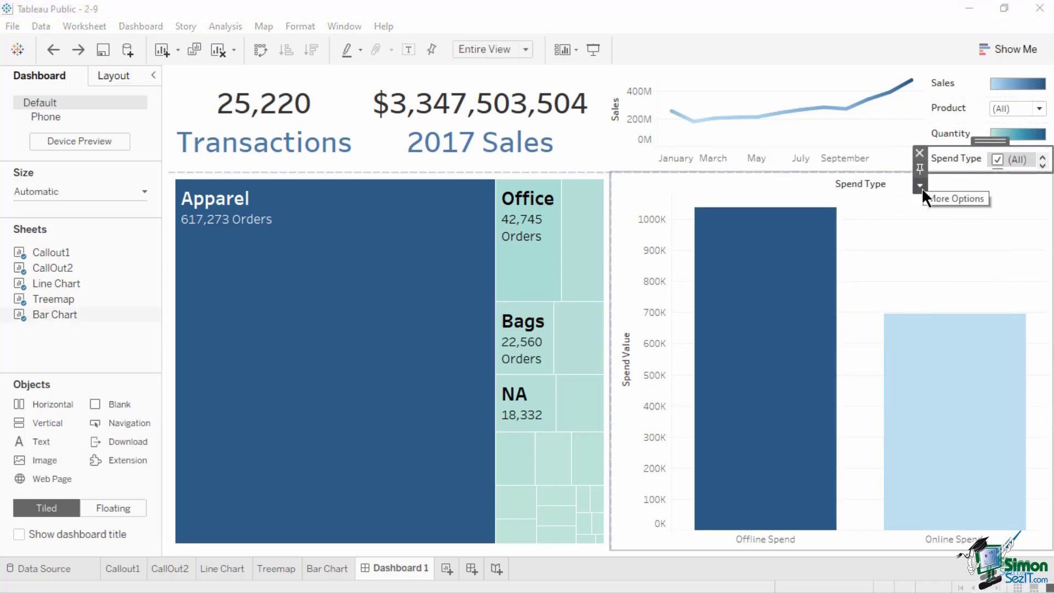
pyautogui.click(921, 187)
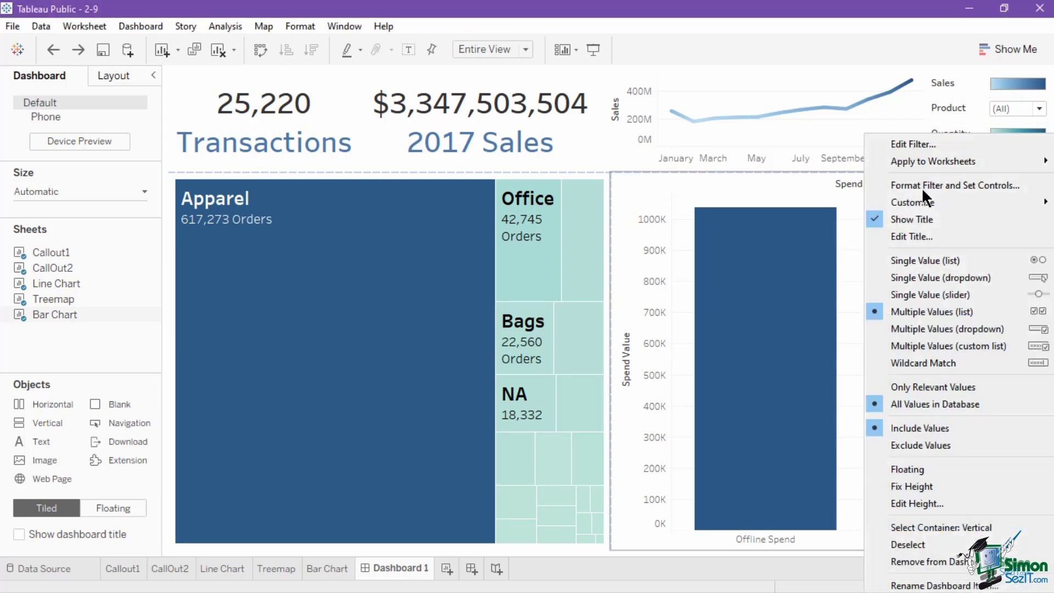
pyautogui.moveTo(947, 162)
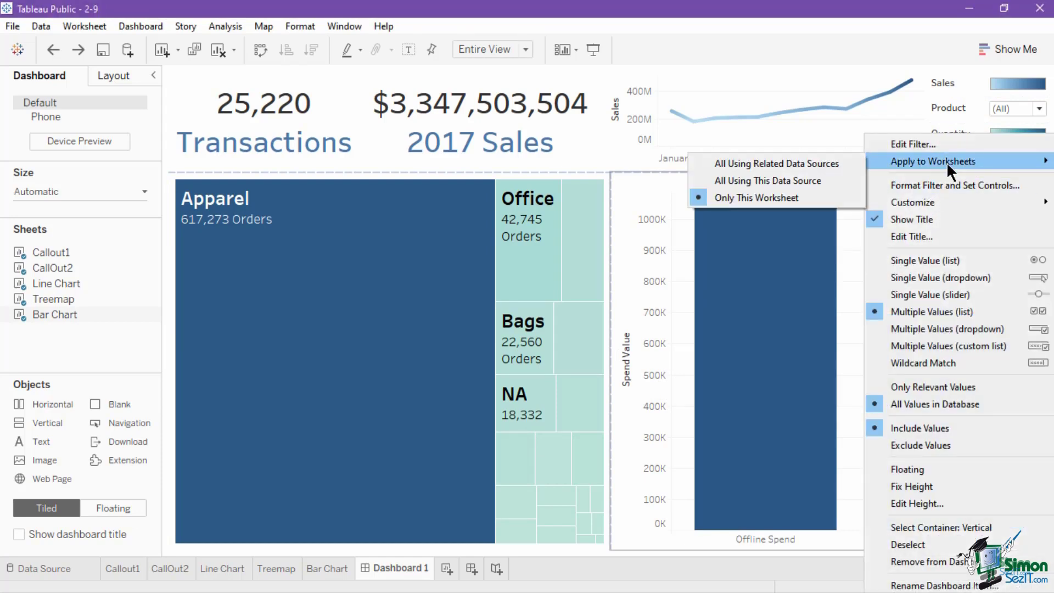
pyautogui.click(841, 168)
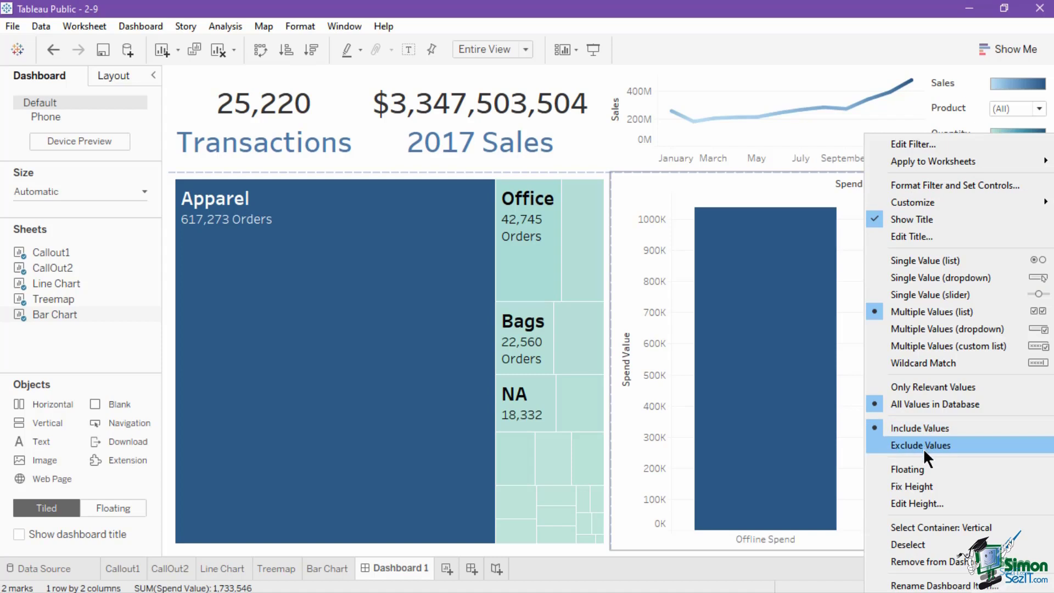
pyautogui.click(842, 168)
pyautogui.click(895, 202)
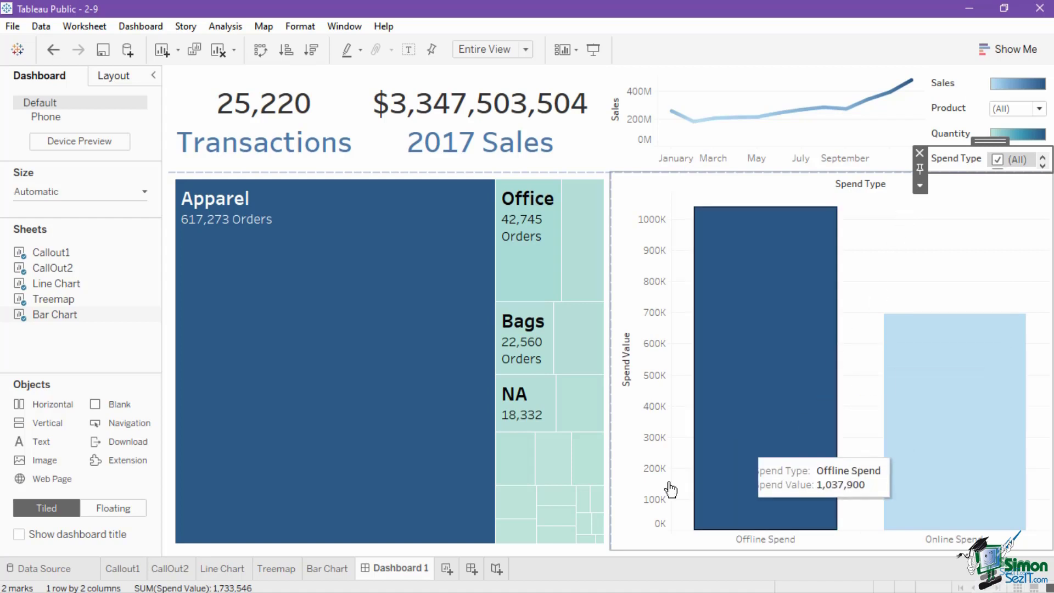
# On the Bar Chart worksheet, show a filter for Spend Value.
pyautogui.click(328, 567)
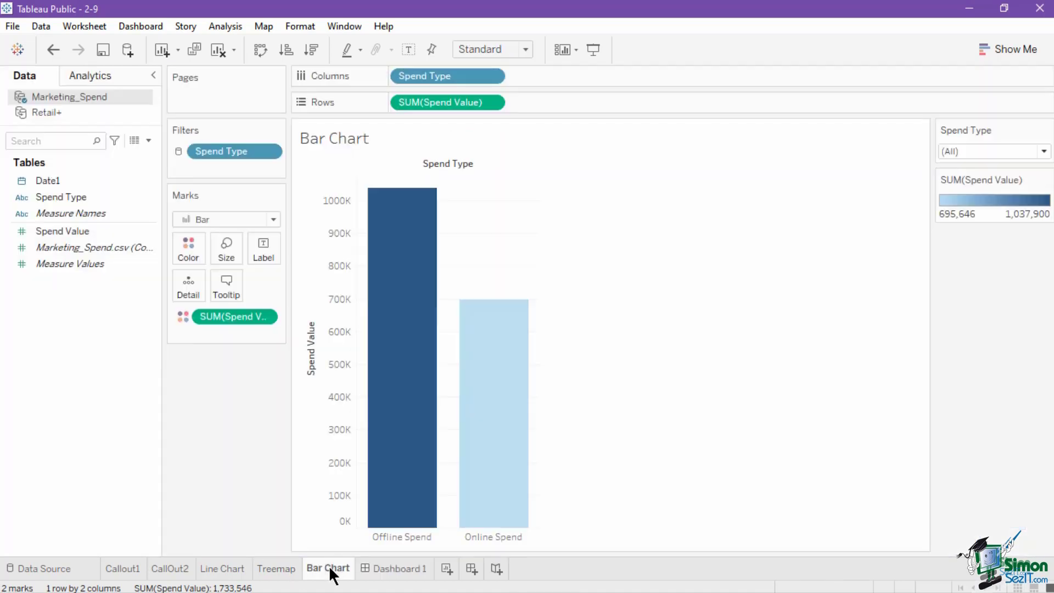
pyautogui.click(93, 232)
pyautogui.rightClick(93, 233)
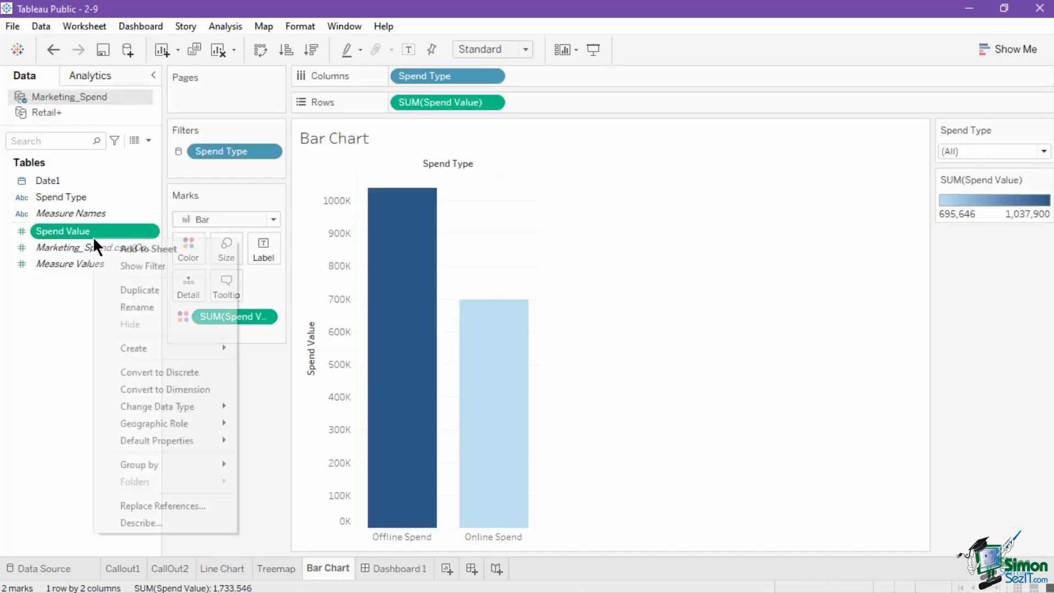
pyautogui.click(140, 249)
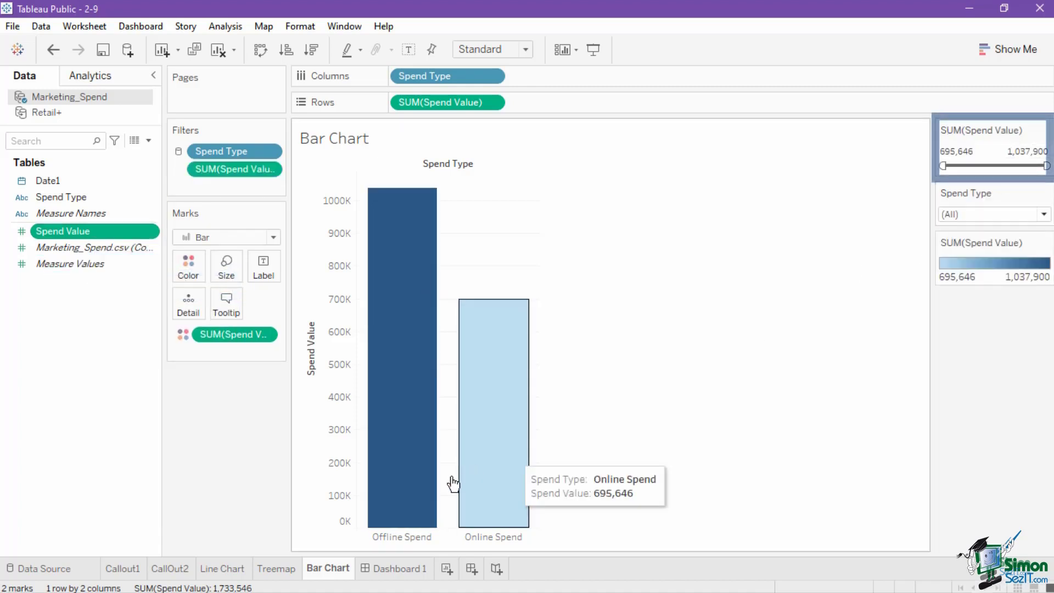
# Return to Dashboard 1, show the bar chart's Spend Value filter there, and remove it again.
pyautogui.click(376, 575)
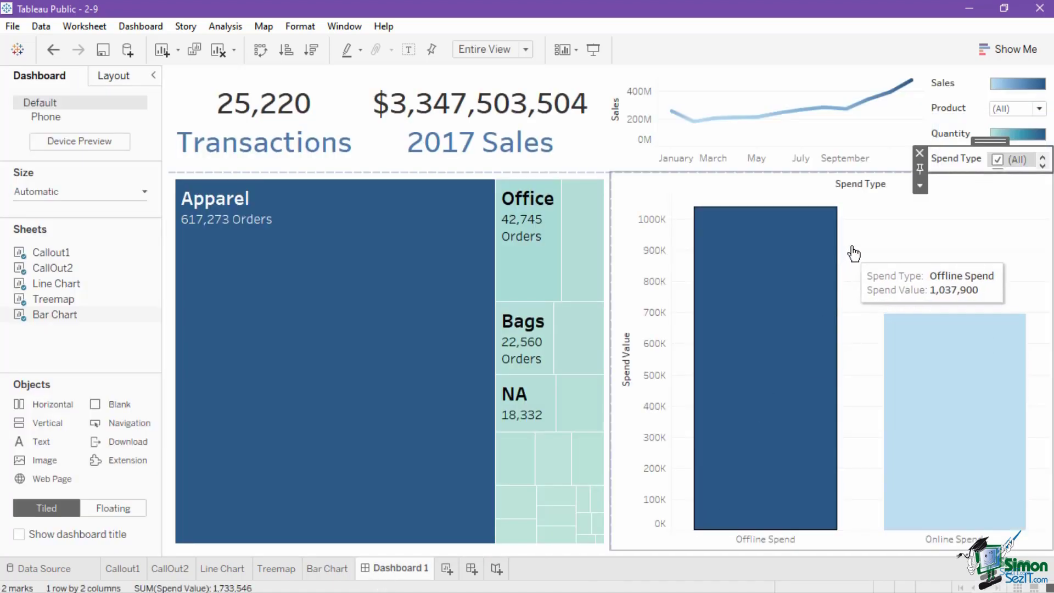
pyautogui.click(878, 234)
pyautogui.click(602, 227)
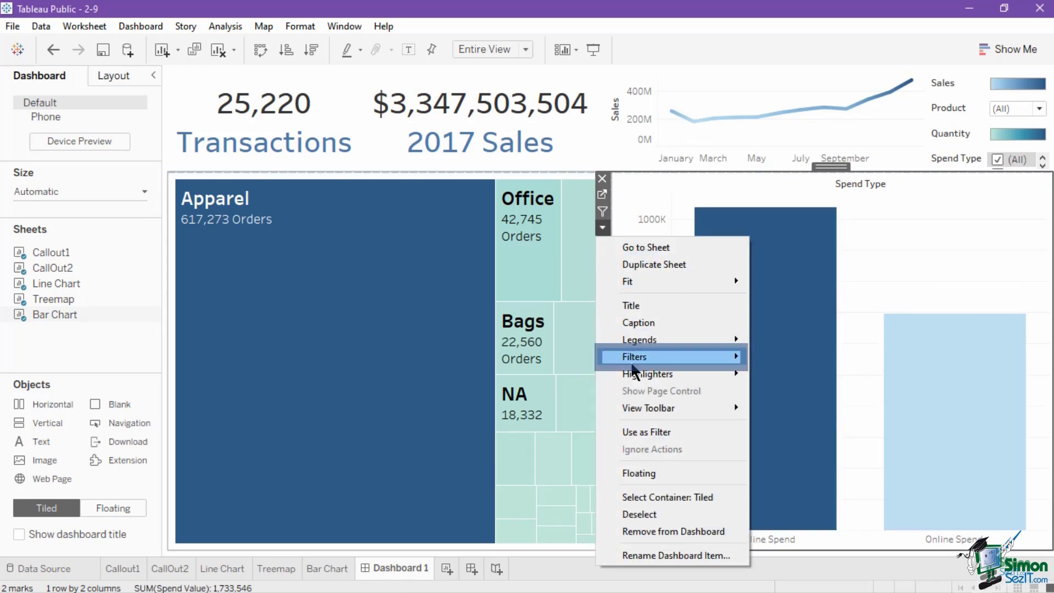
pyautogui.moveTo(637, 358)
pyautogui.click(793, 401)
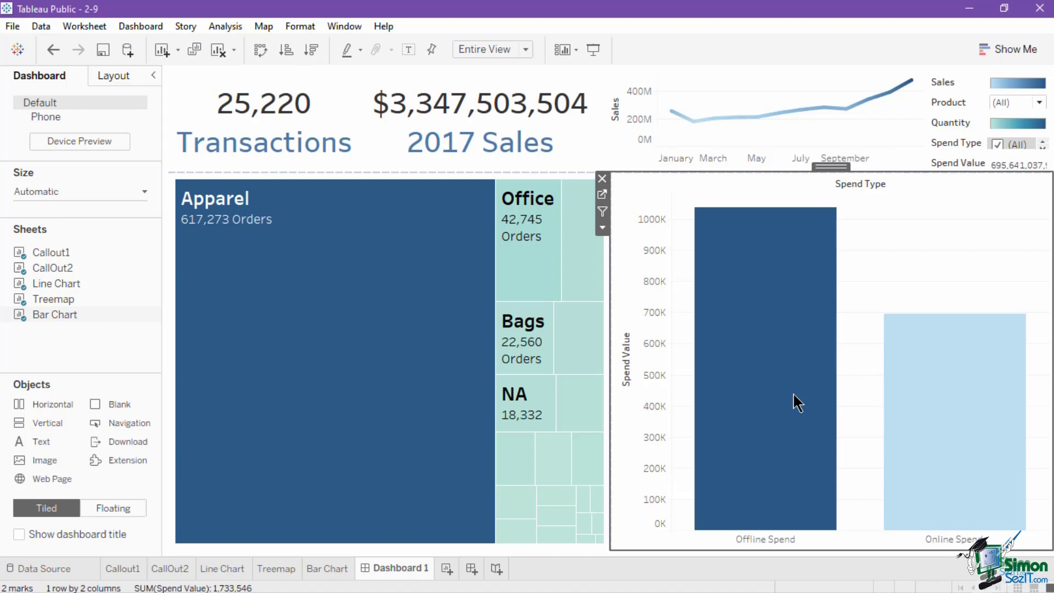
pyautogui.click(956, 168)
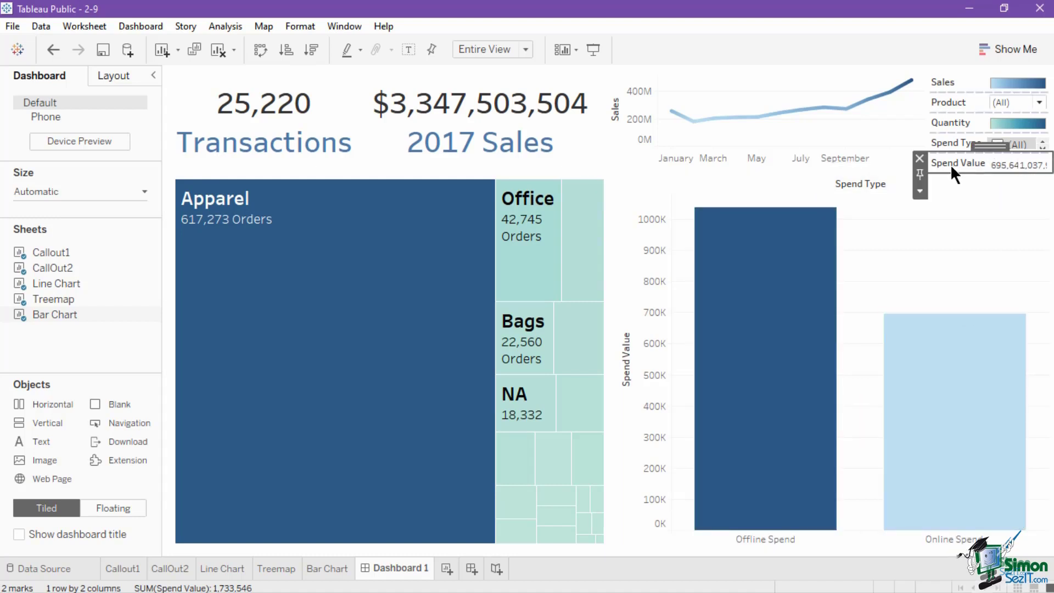
pyautogui.click(920, 159)
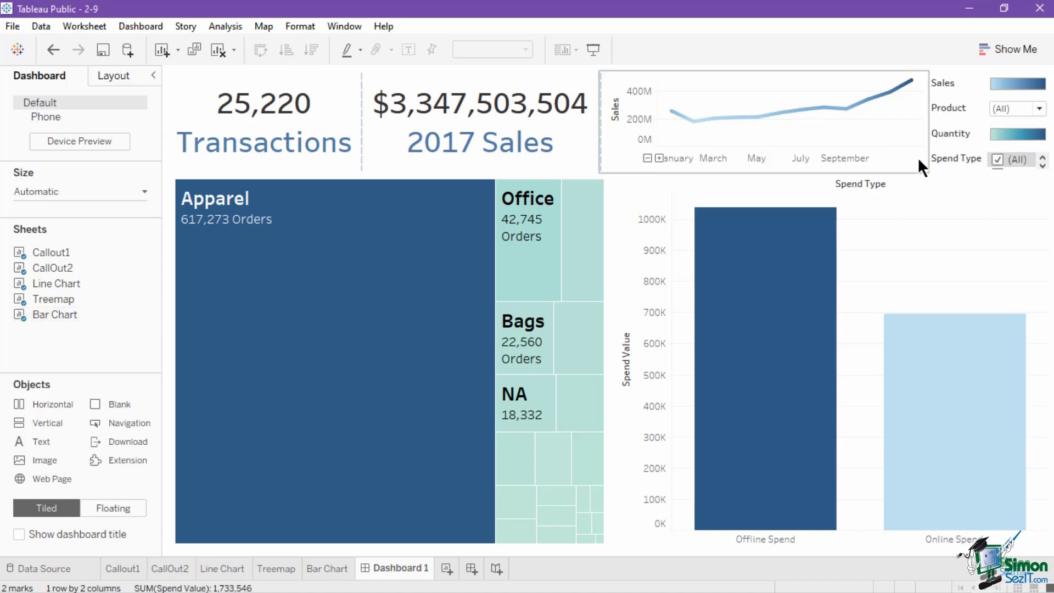
# Use the Treemap as a filter for the dashboard and test it with the Office, Bags and Apparel categories.
pyautogui.click(607, 189)
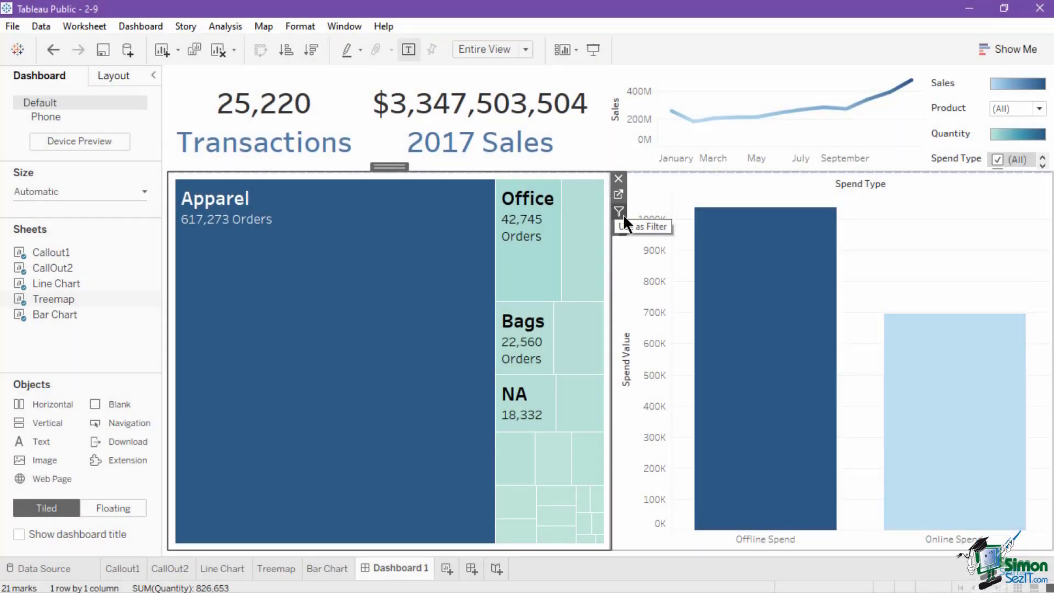
pyautogui.click(624, 216)
pyautogui.click(530, 264)
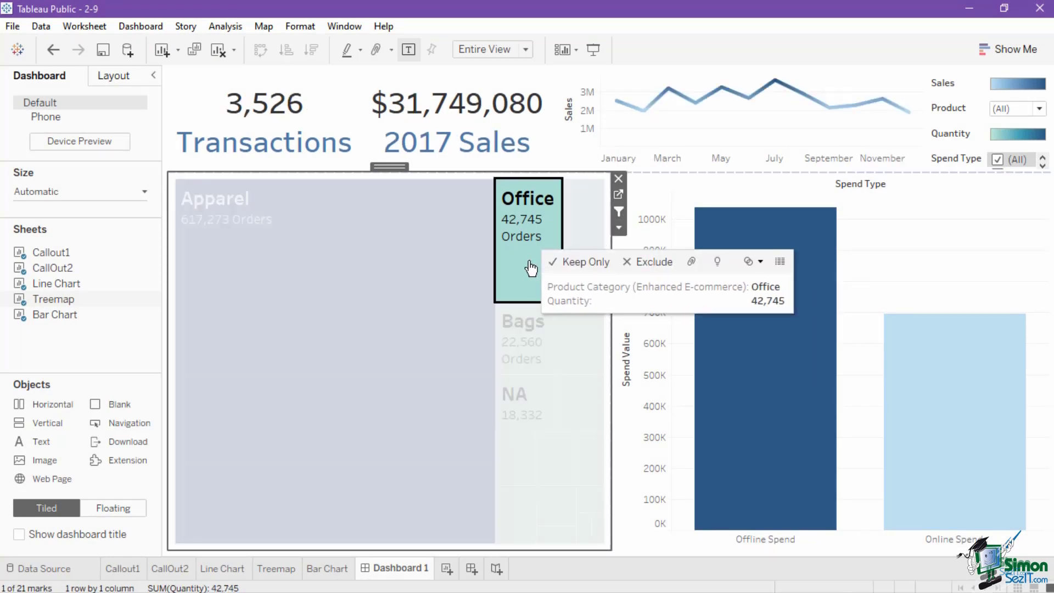
pyautogui.click(518, 341)
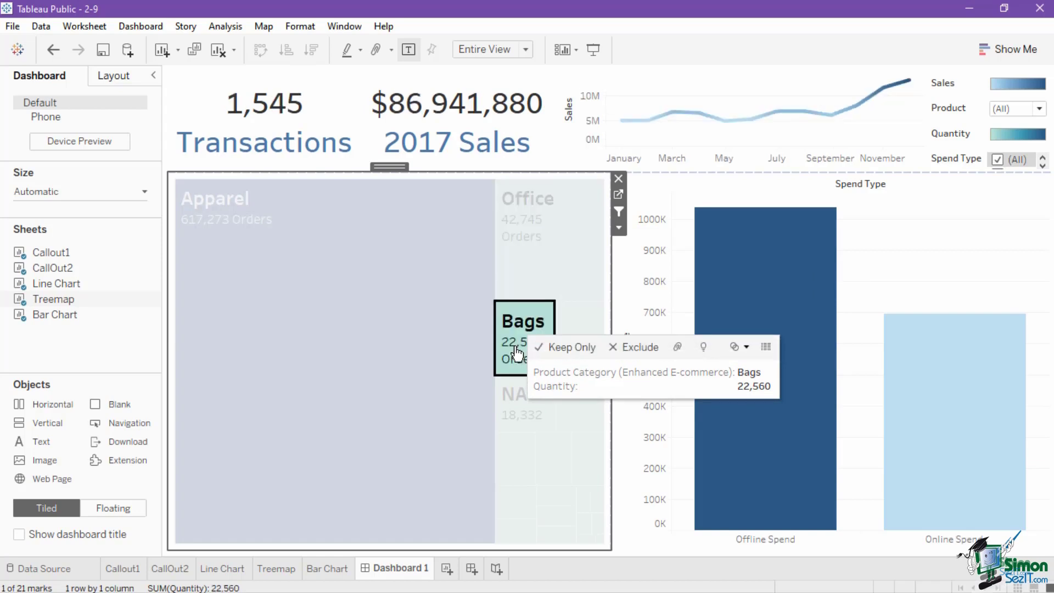
pyautogui.click(336, 339)
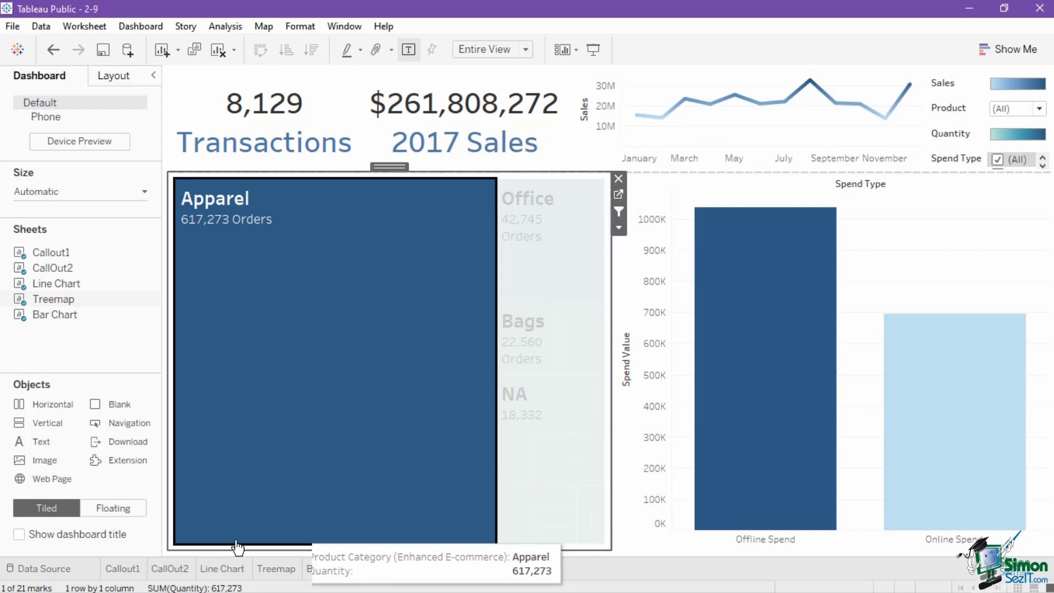
# Open the Callout1 worksheet to examine the action filter applied to it.
pyautogui.click(121, 569)
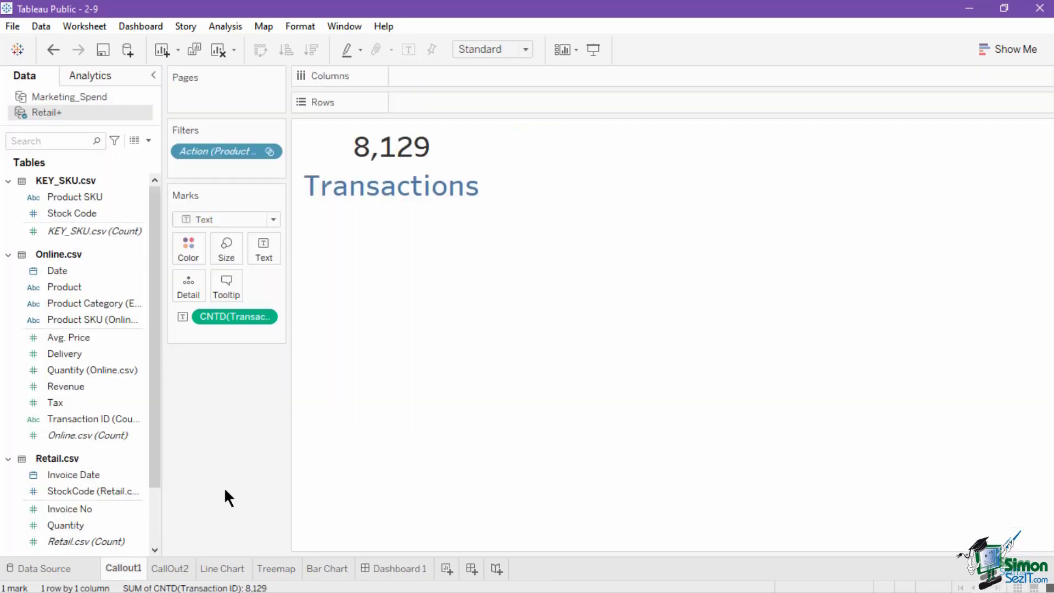